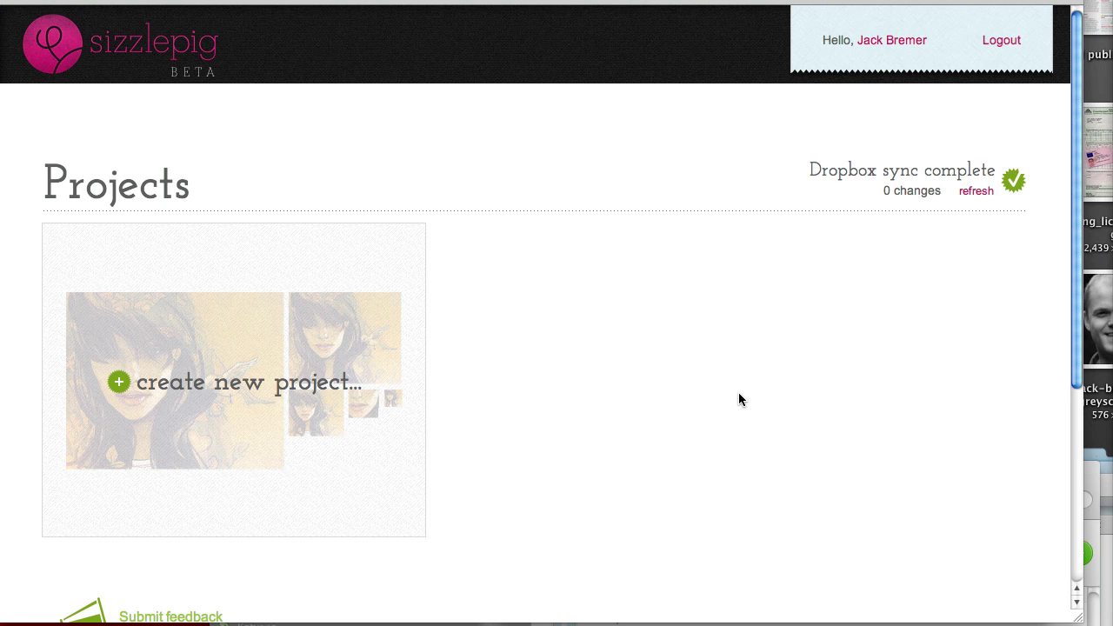
Switch to Finder and create a folder named test inside Dropbox's Apps/sizzlepig folder
key("super+Tab")
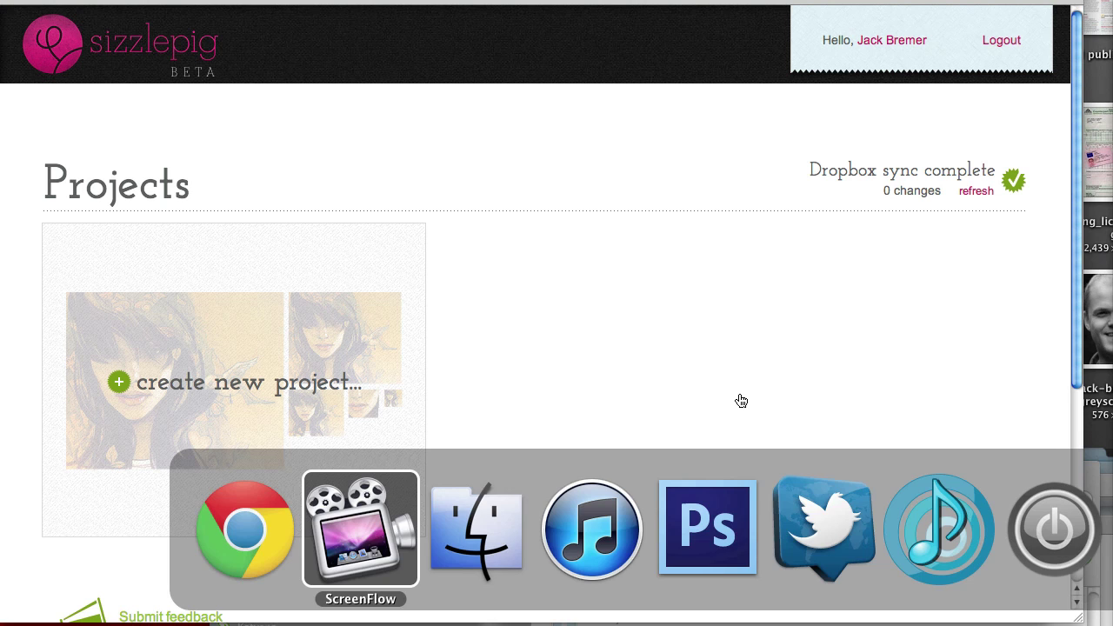
key("super+Tab")
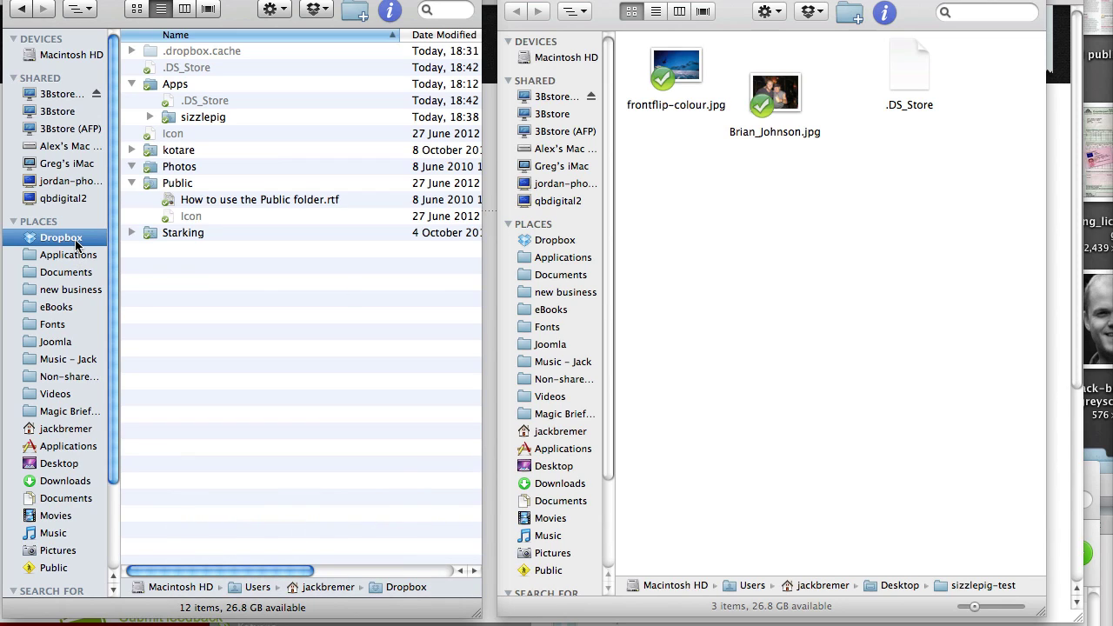
left_click(177, 90)
double_click(193, 115)
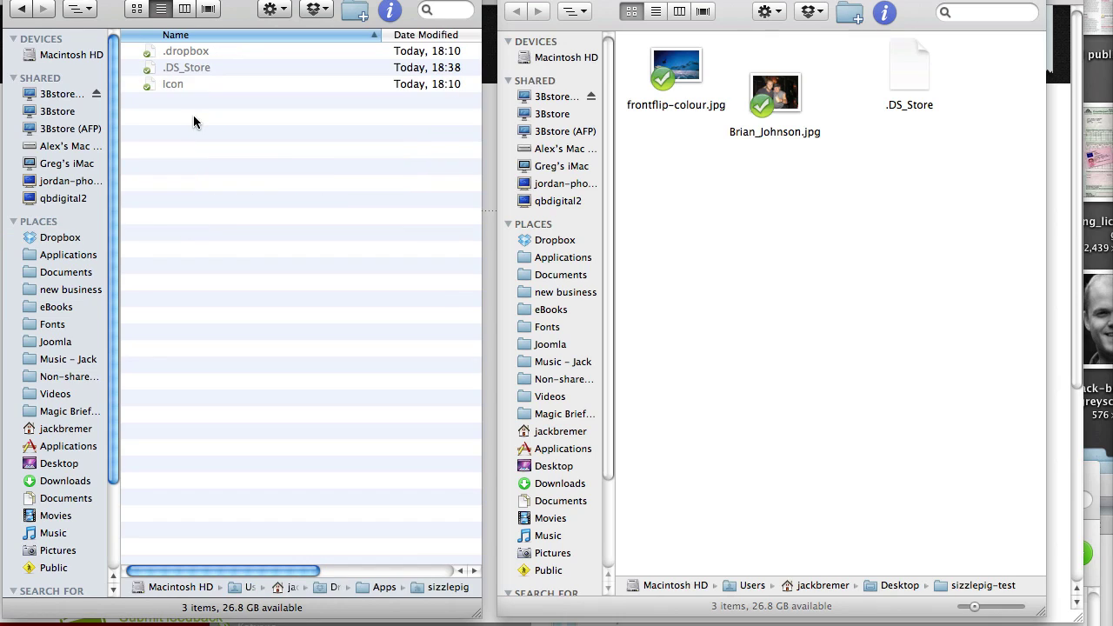
left_click(358, 19)
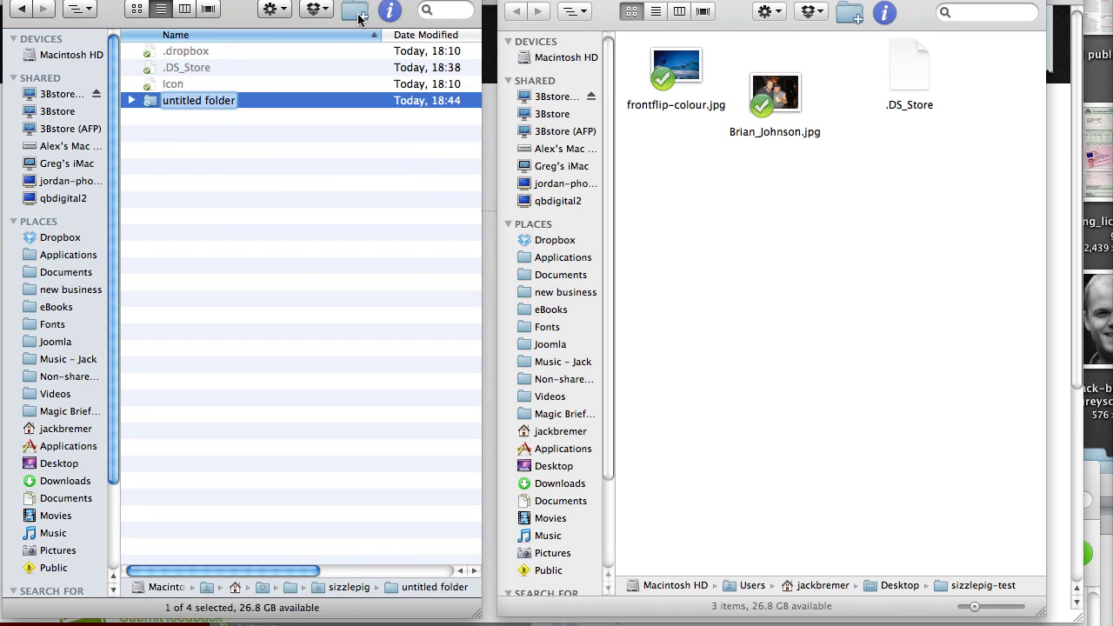
type("test")
key("Return")
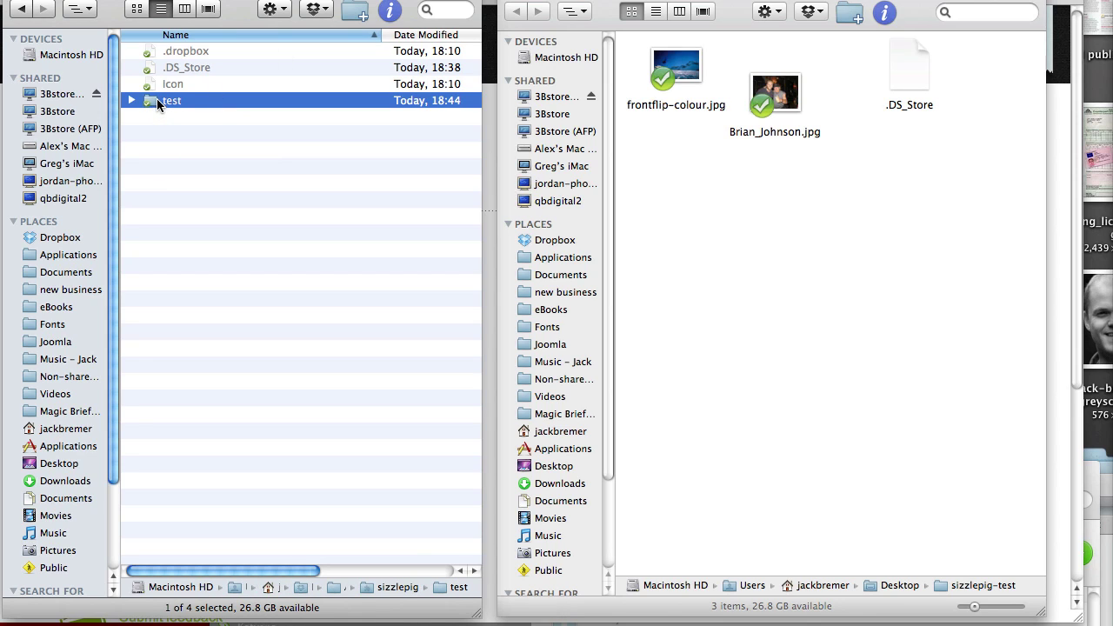
Create a subfolder named output inside the test folder
double_click(155, 102)
right_click(157, 103)
left_click(221, 119)
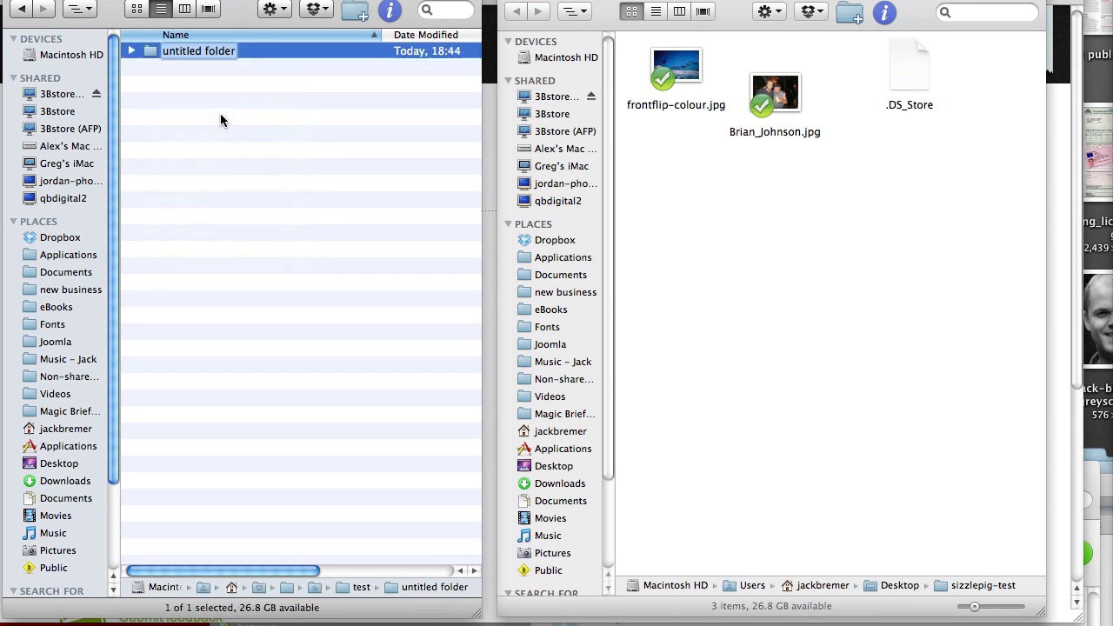
type("output")
key("Return")
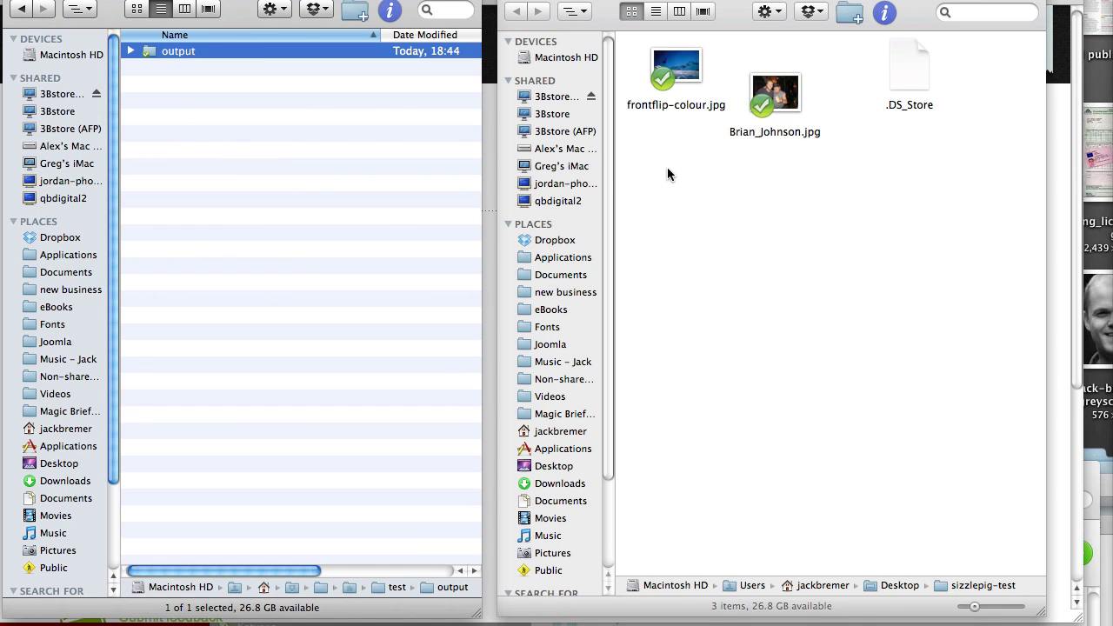
Transfer both JPG images from the desktop's sizzlepig-test folder into the Dropbox test folder
left_click(680, 191)
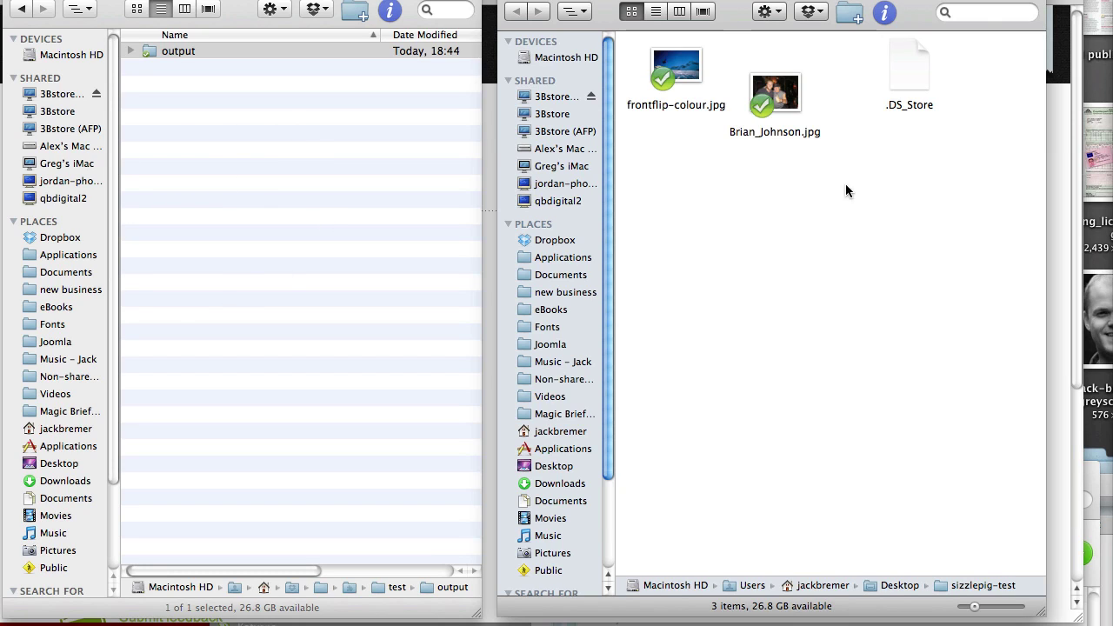
left_click_drag(830, 190, 285, 156)
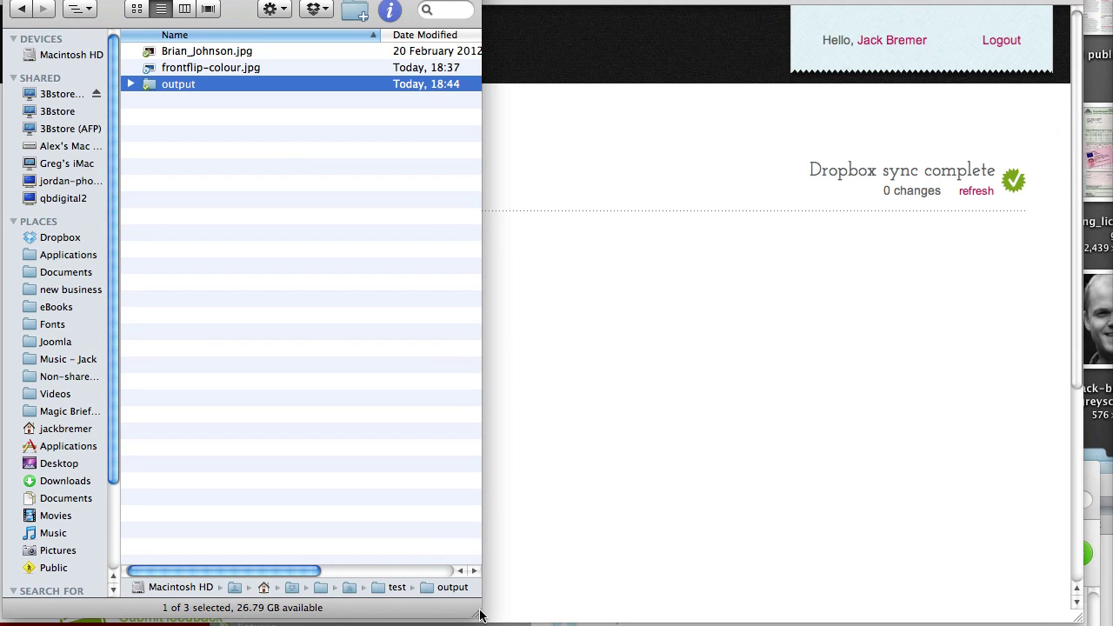
Widen the Finder window and open the output folder in icon view
left_click_drag(481, 614, 1066, 612)
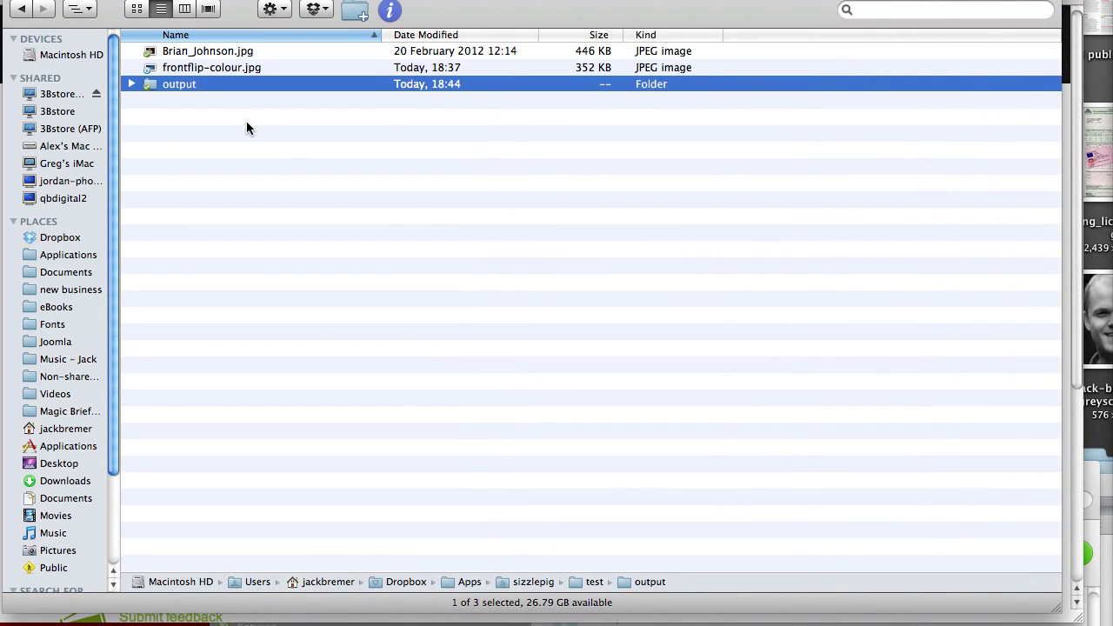
double_click(149, 83)
left_click(136, 9)
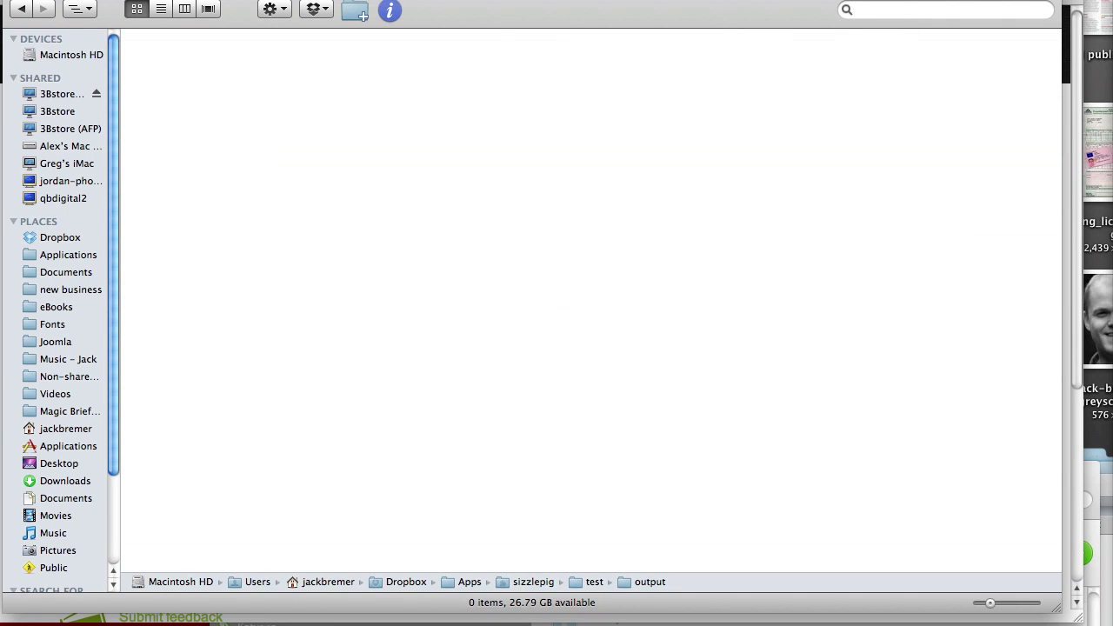
Switch back to sizzlepig in the browser and start a new project named test project with the test folder as input
key("super+Tab")
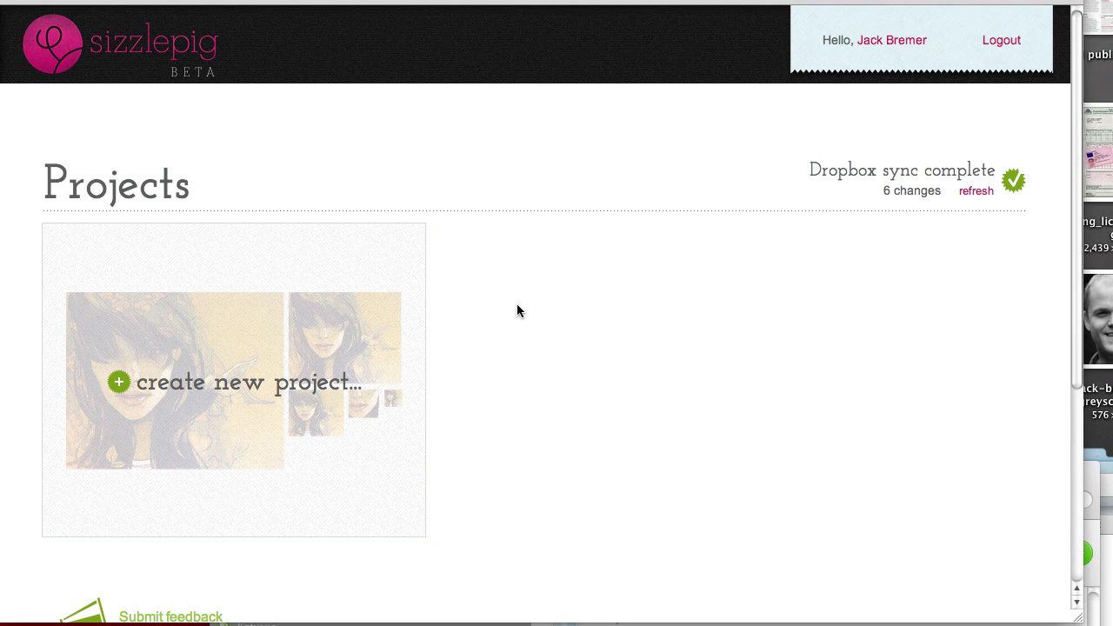
left_click(321, 384)
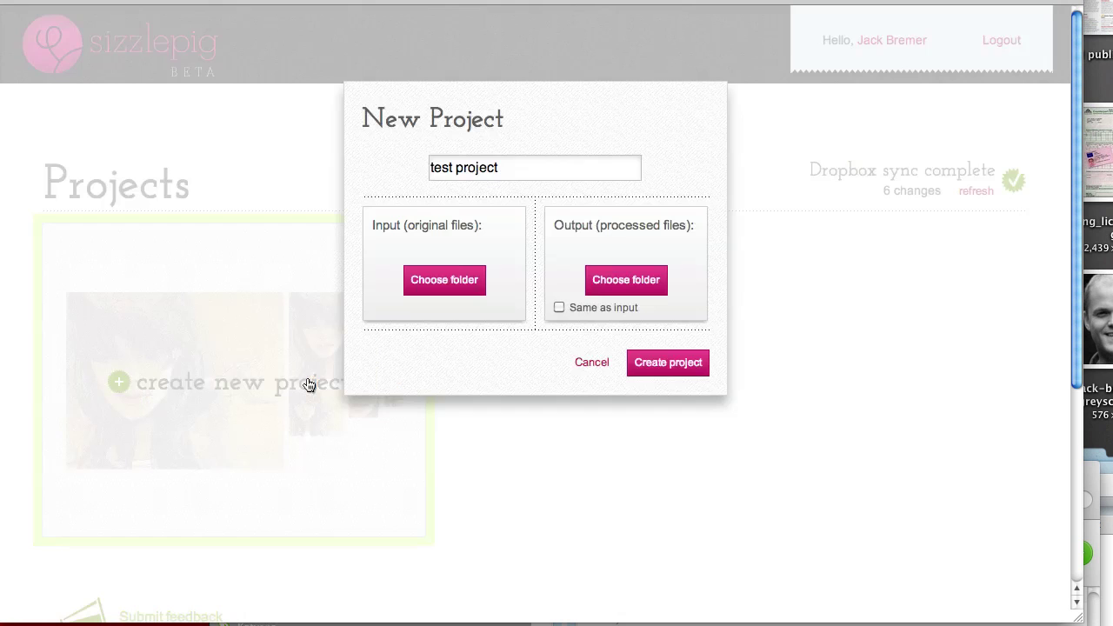
left_click_drag(508, 170, 385, 165)
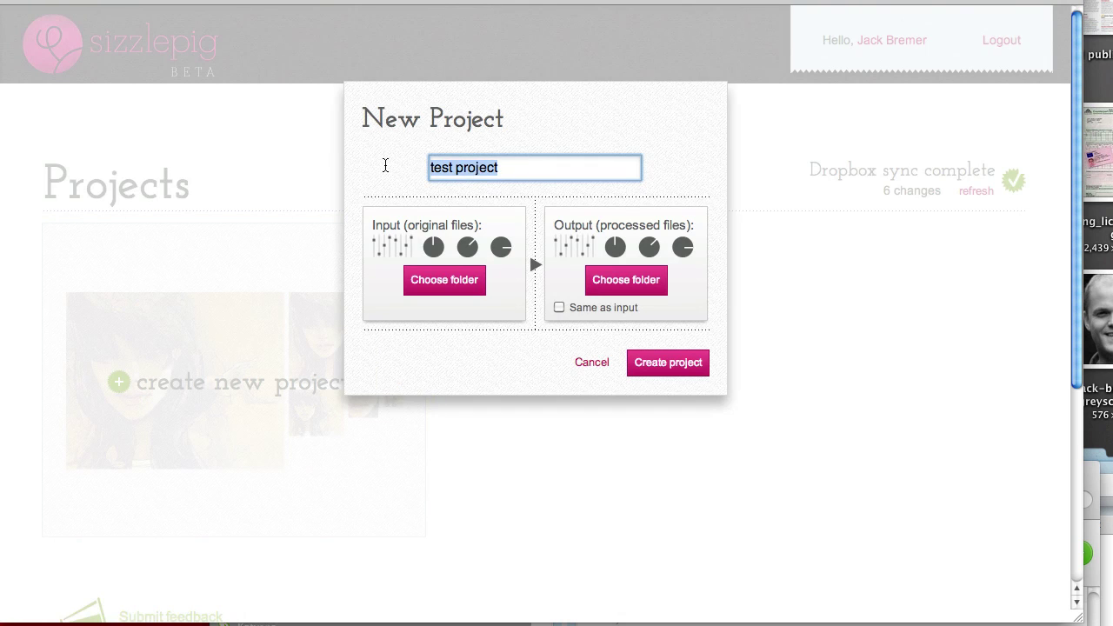
left_click(514, 169)
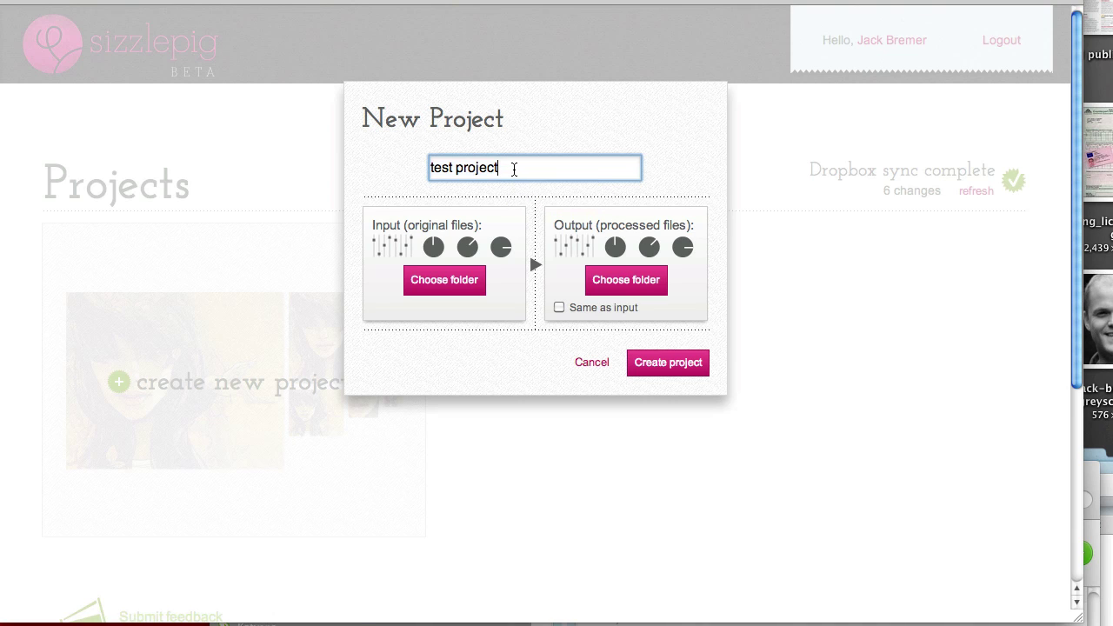
left_click(446, 282)
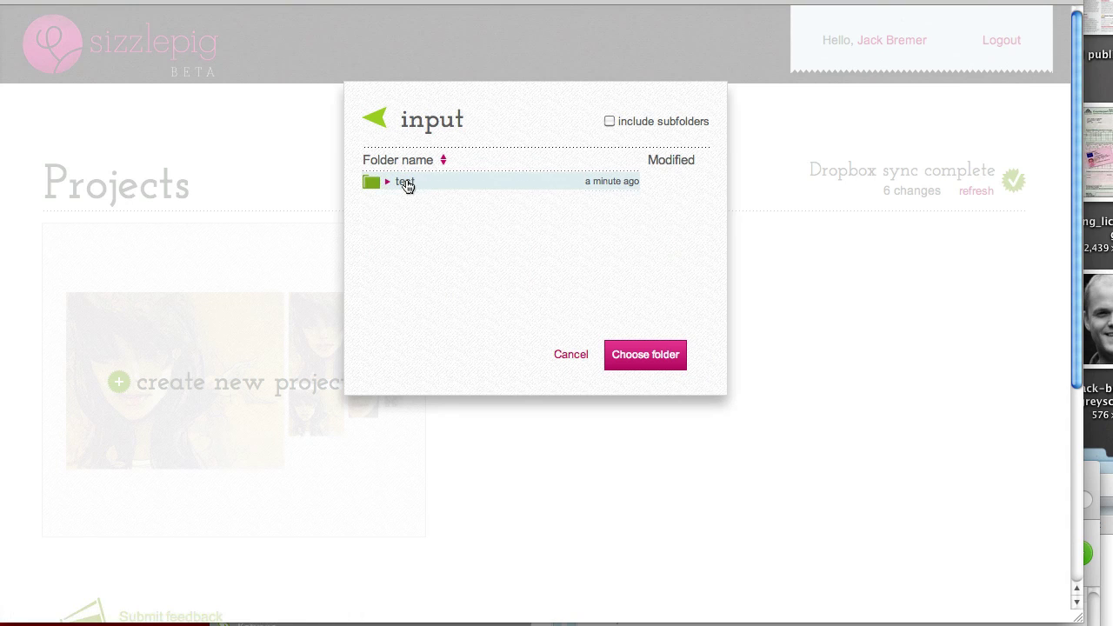
left_click(406, 185)
left_click(641, 357)
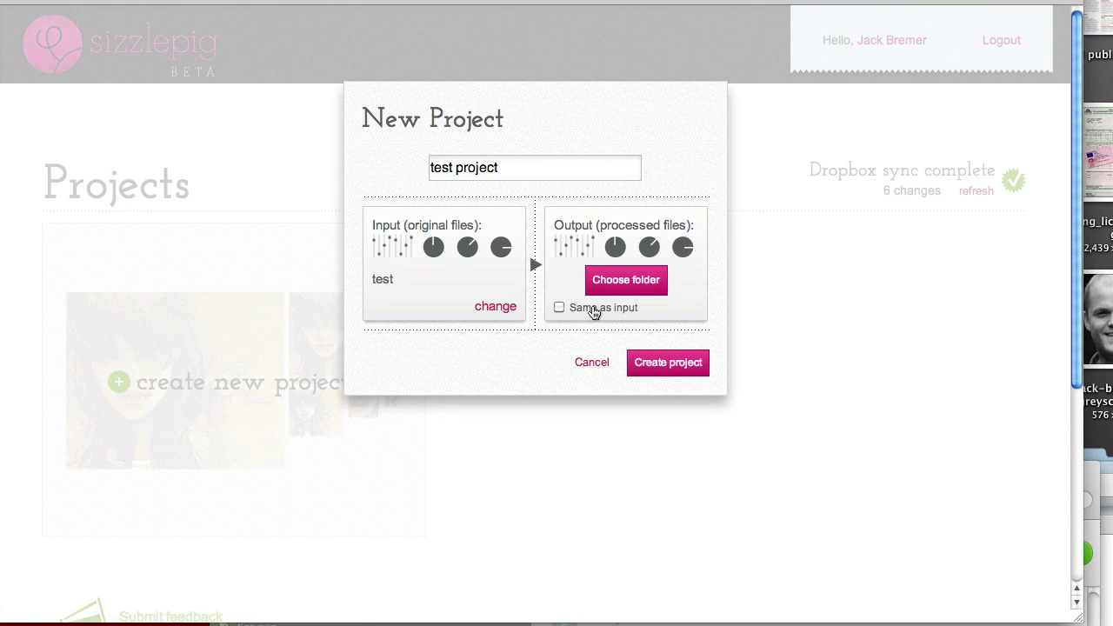
Choose the output subfolder of test for the processed files and create the project
left_click(632, 282)
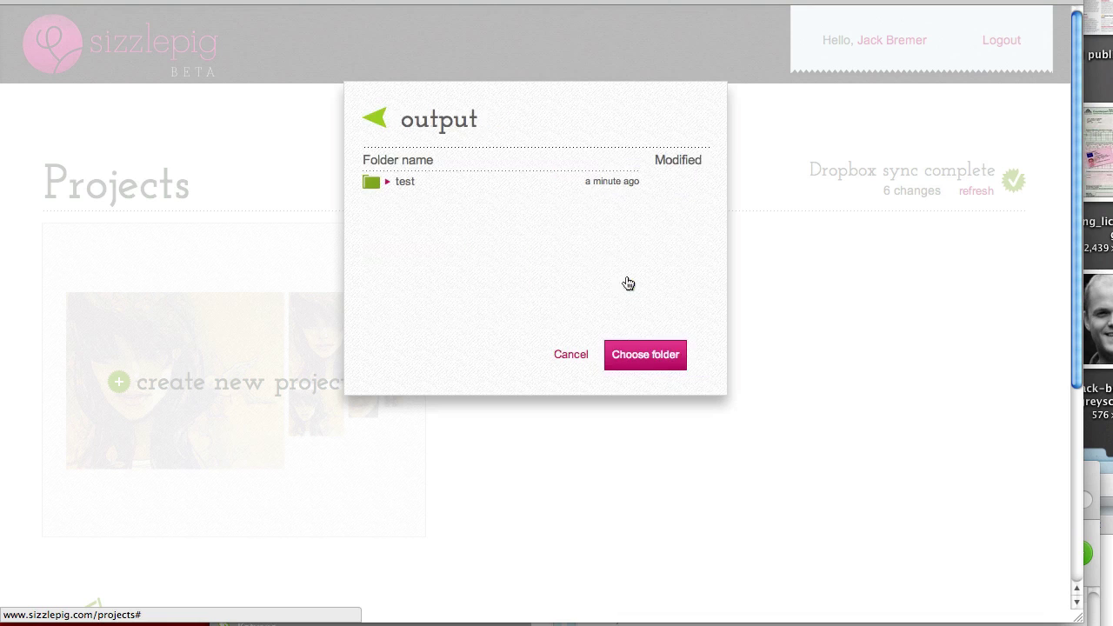
left_click(409, 186)
left_click(418, 205)
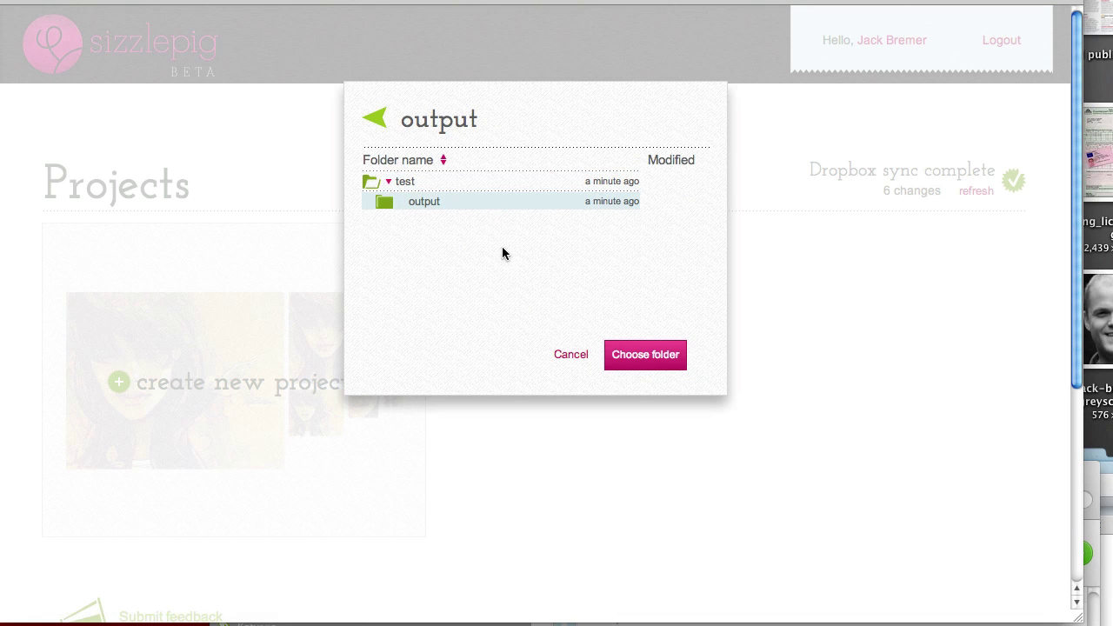
left_click(641, 358)
left_click(671, 369)
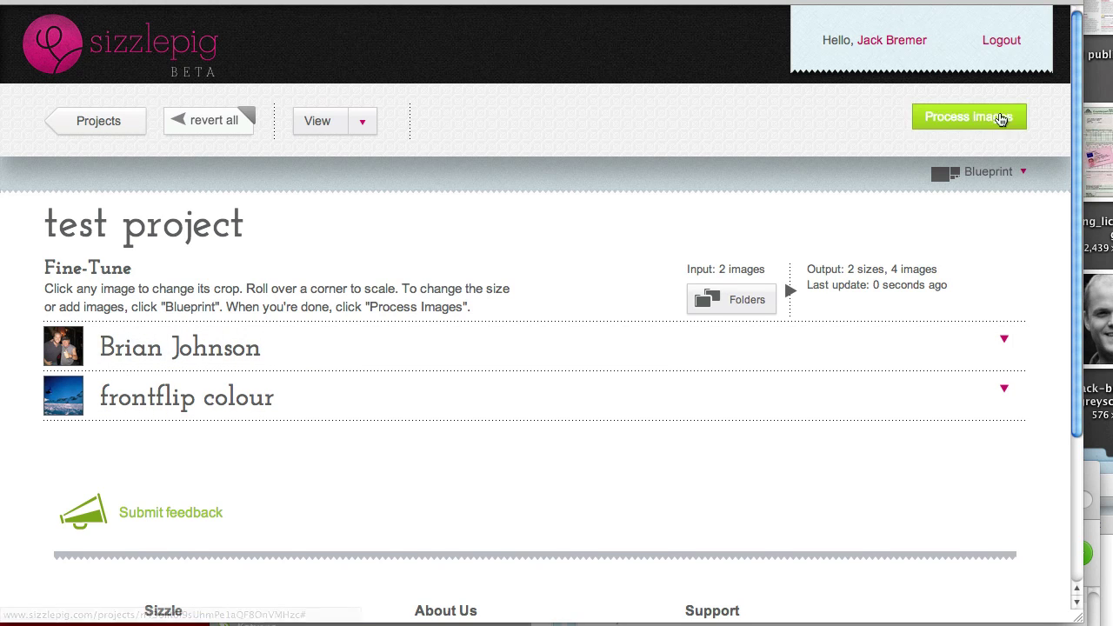
Open the project's Blueprint and select the medium image size box
left_click(996, 174)
scroll(775, 253, "down", 2)
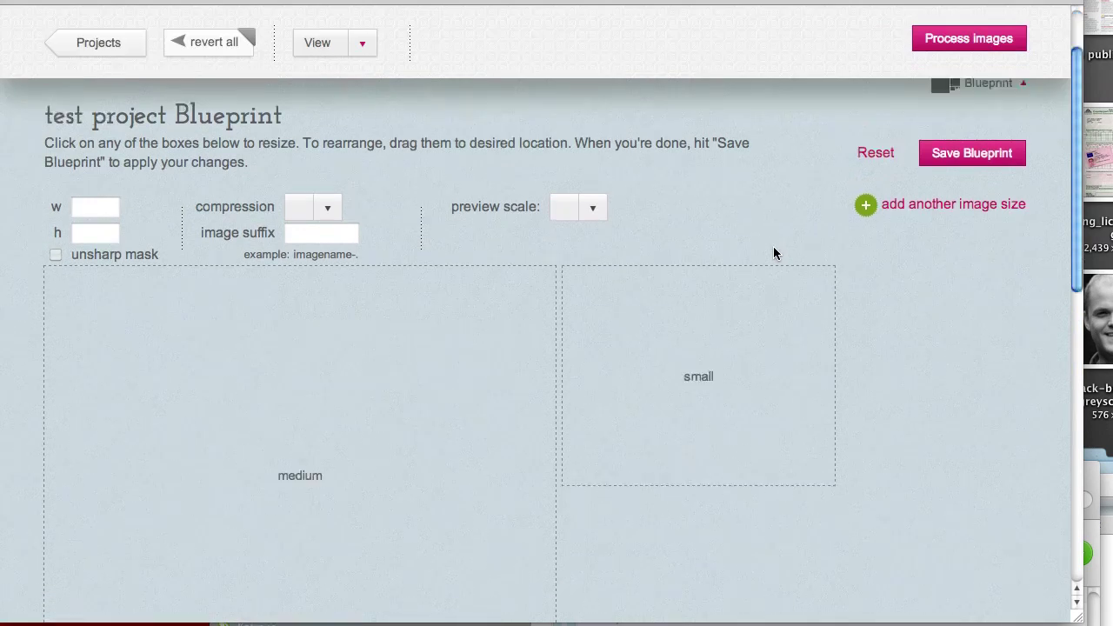
scroll(775, 253, "down", 2)
scroll(775, 253, "up", 3)
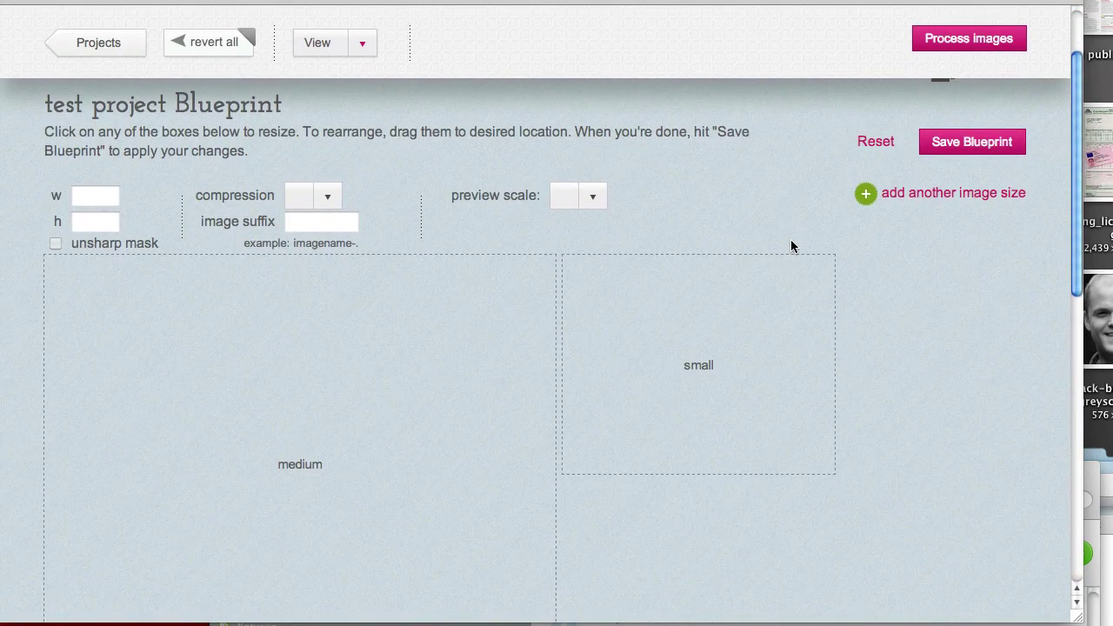
left_click(335, 342)
Resize the medium box freehand to about 331 by 208
scroll(457, 355, "down", 4)
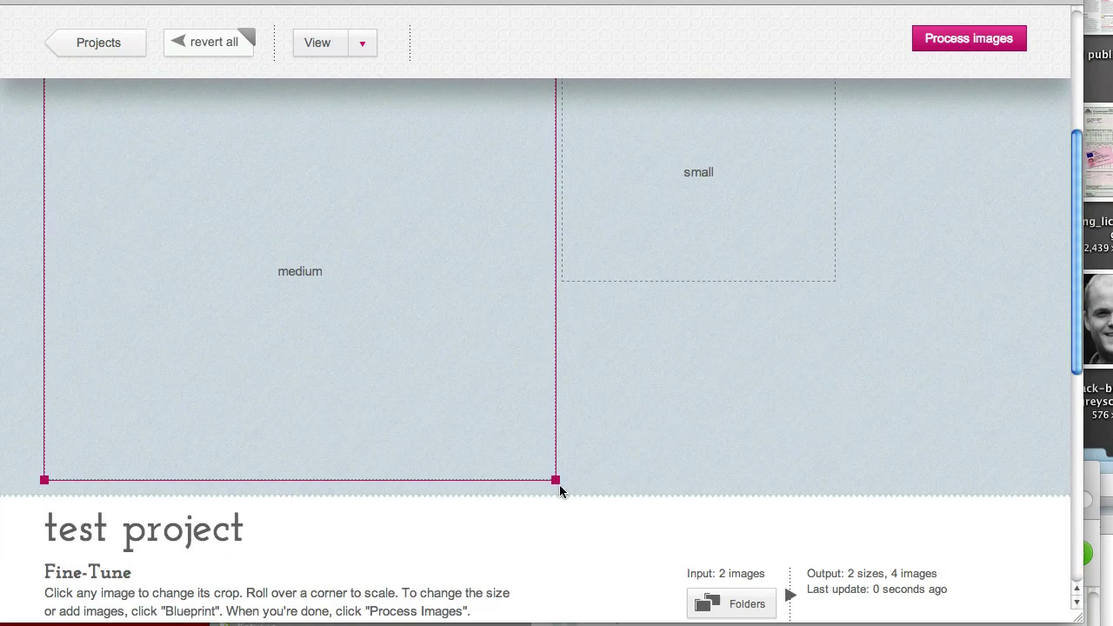
left_click_drag(558, 482, 300, 224)
scroll(411, 248, "up", 4)
scroll(374, 331, "down", 1)
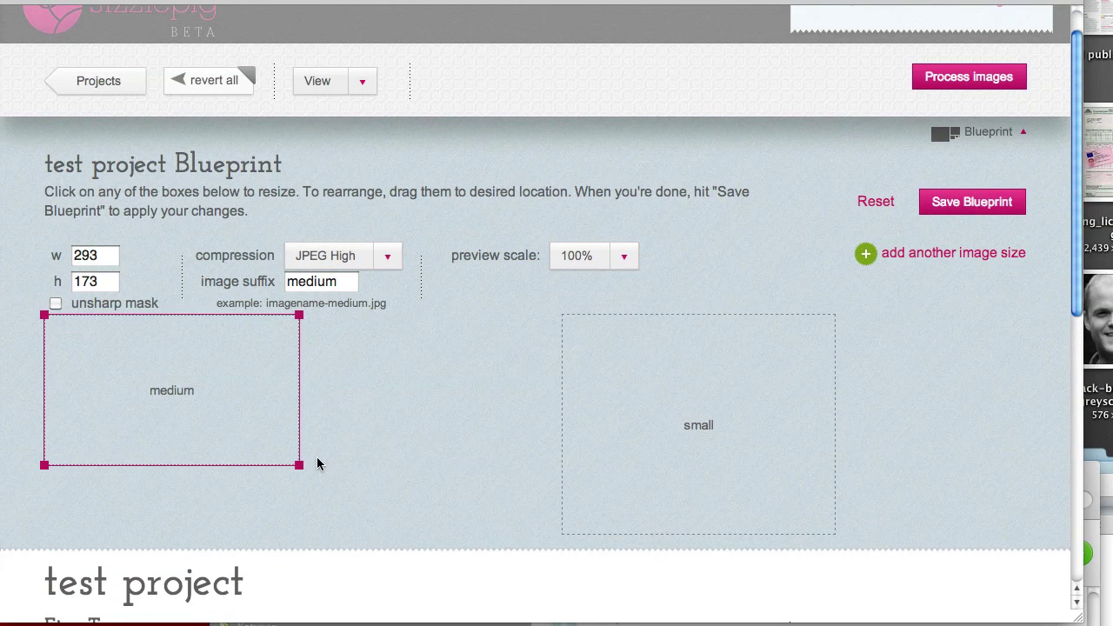
left_click_drag(298, 464, 332, 495)
Set the medium image size to a width of 300 and a height of 300
left_click_drag(102, 262, 68, 256)
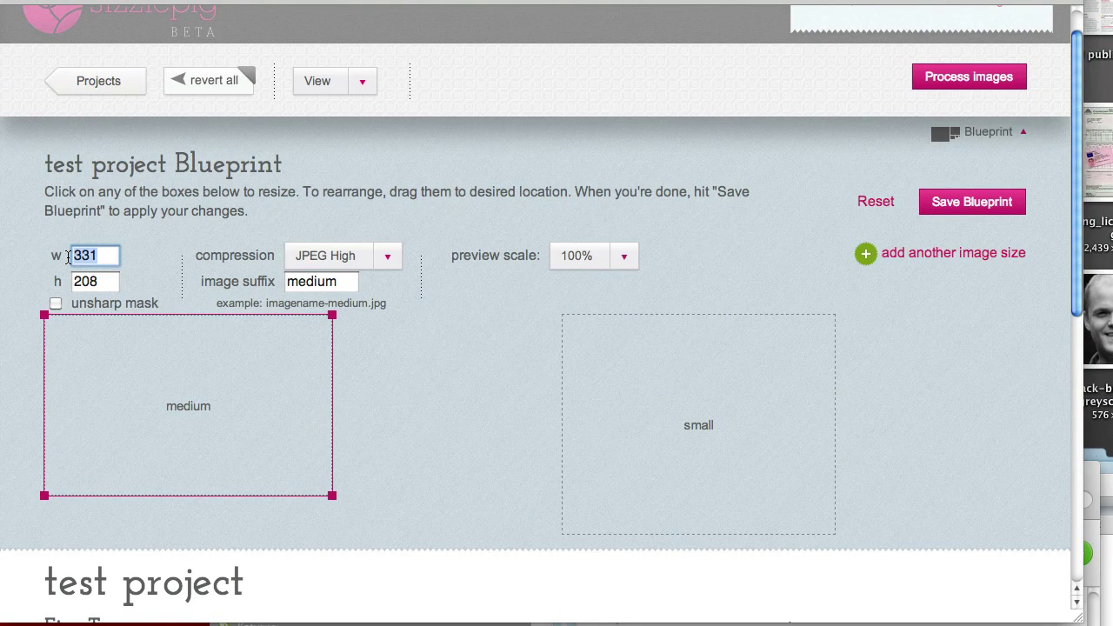
type("300")
key("Tab")
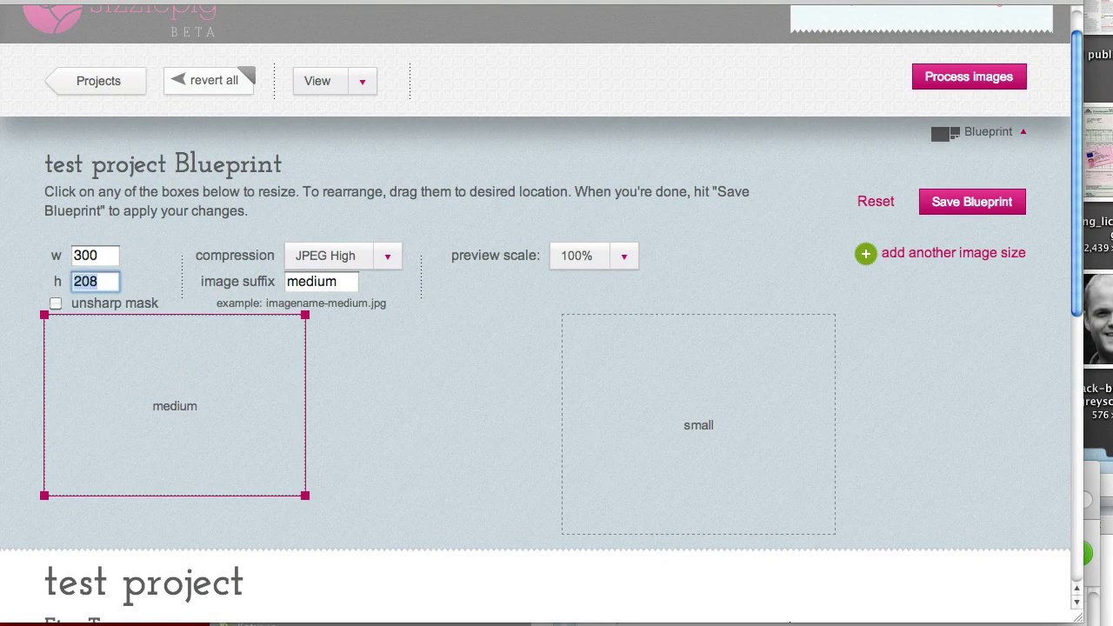
type("300")
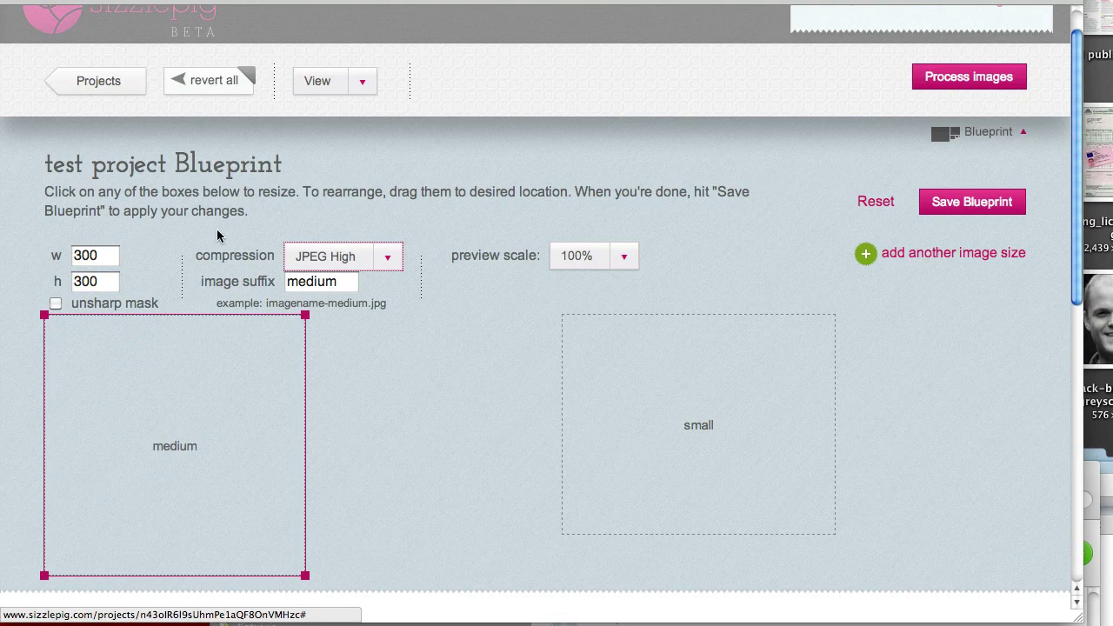
Change the medium image's suffix to _M and its compression to JPEG Medium
left_click(367, 261)
left_click(292, 281)
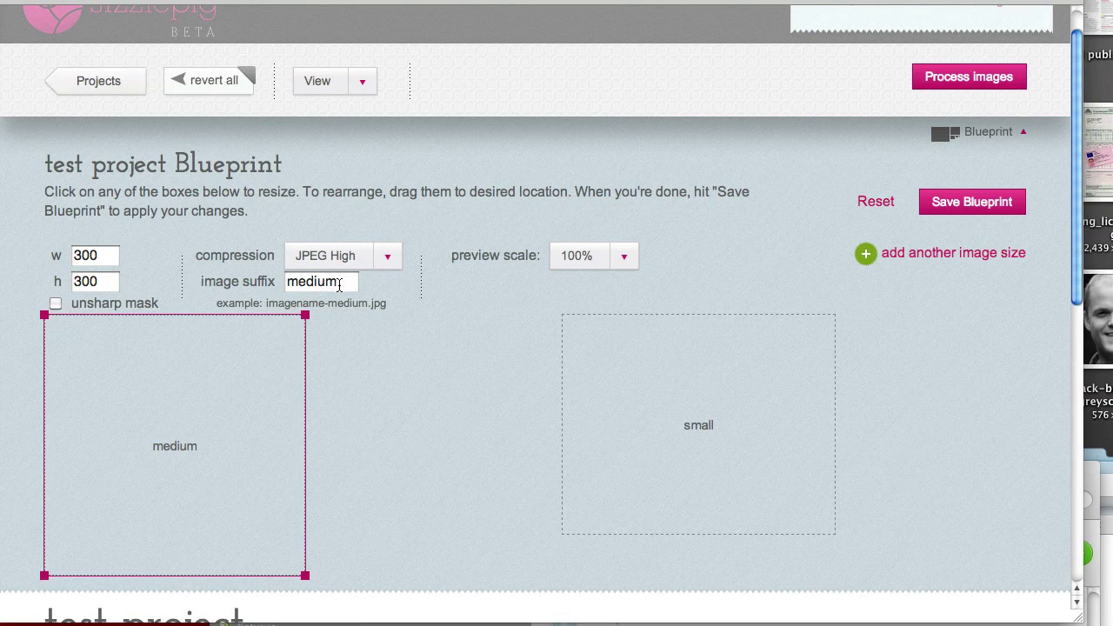
left_click_drag(341, 284, 249, 286)
type("_")
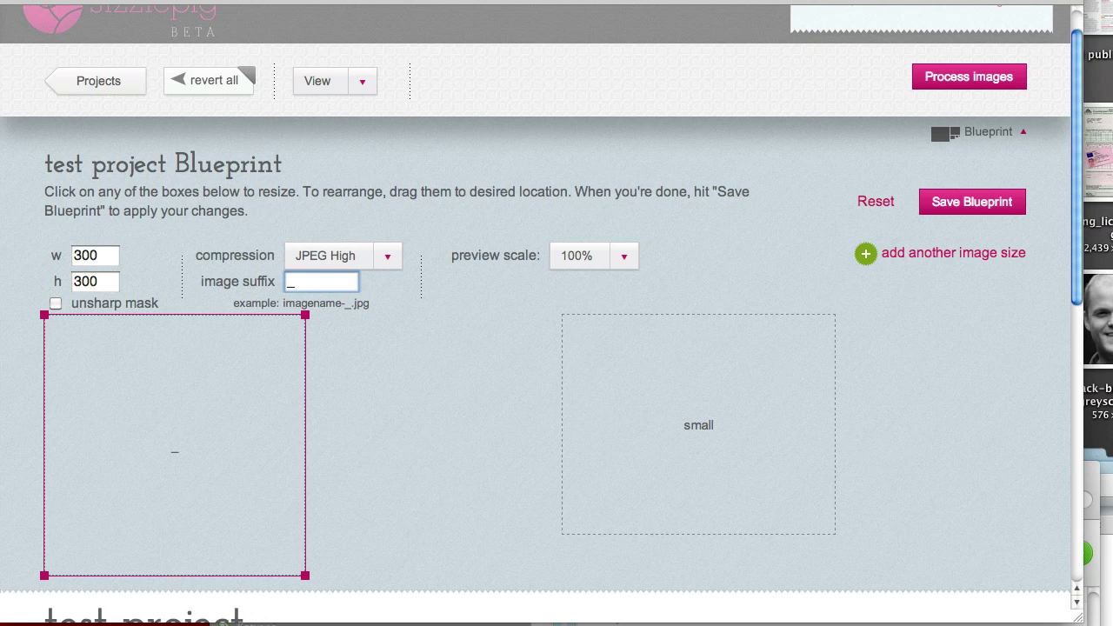
type("M")
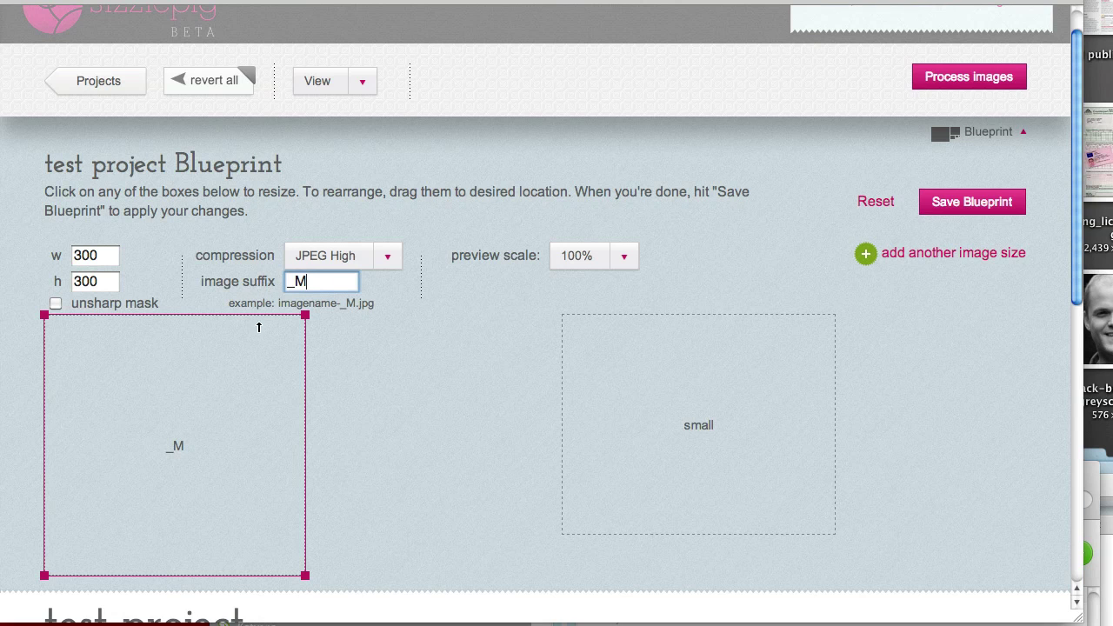
left_click(389, 264)
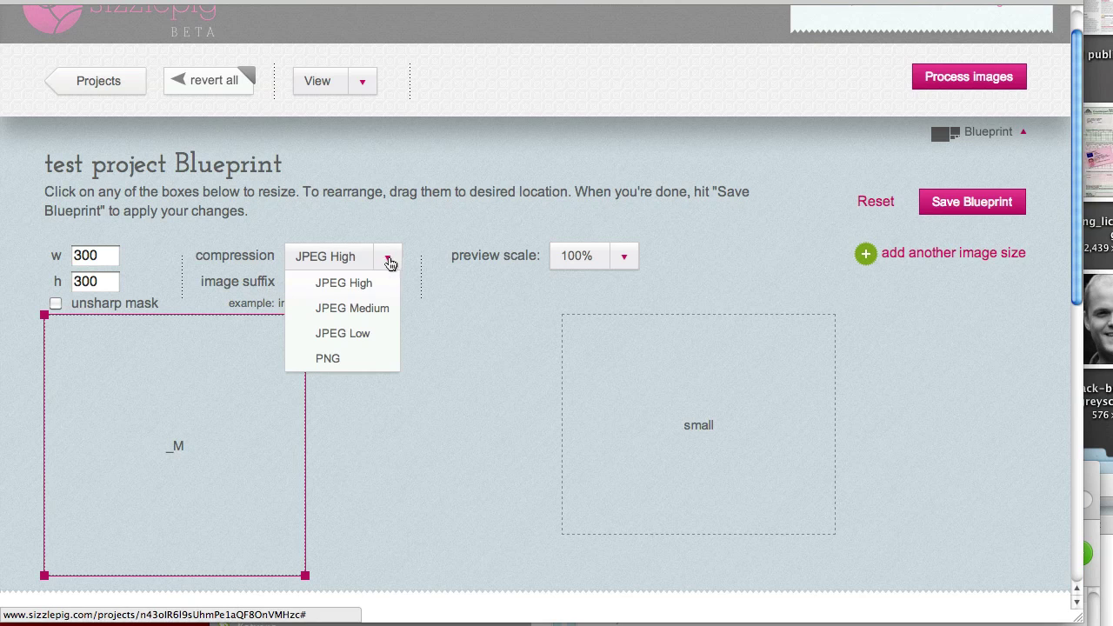
left_click(374, 312)
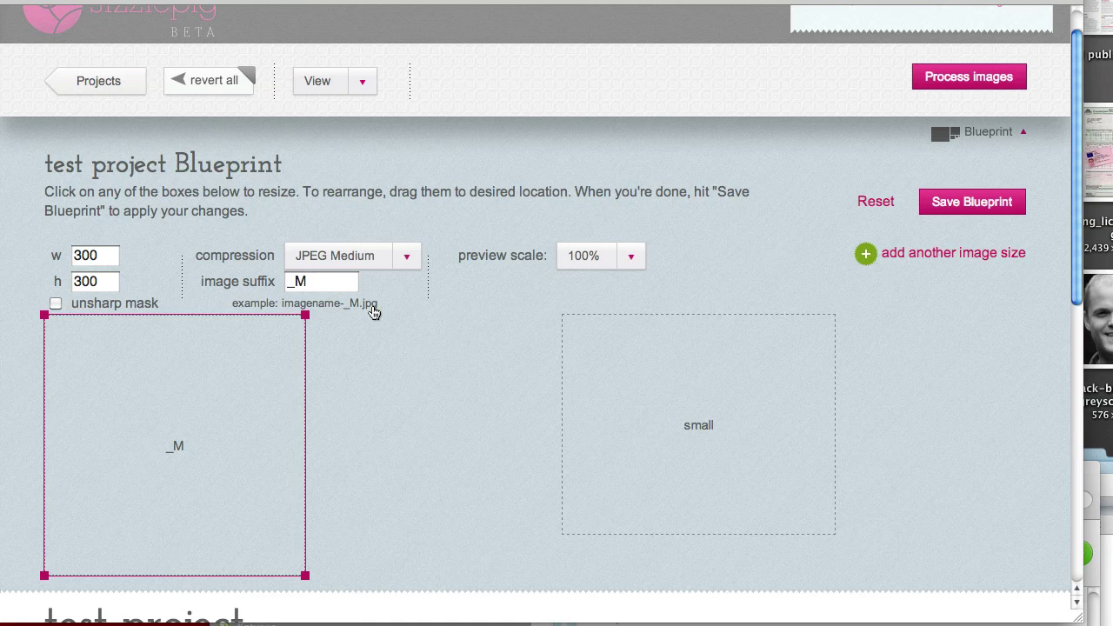
Move the small image box directly beside the _M box in the Blueprint layout
left_click(632, 261)
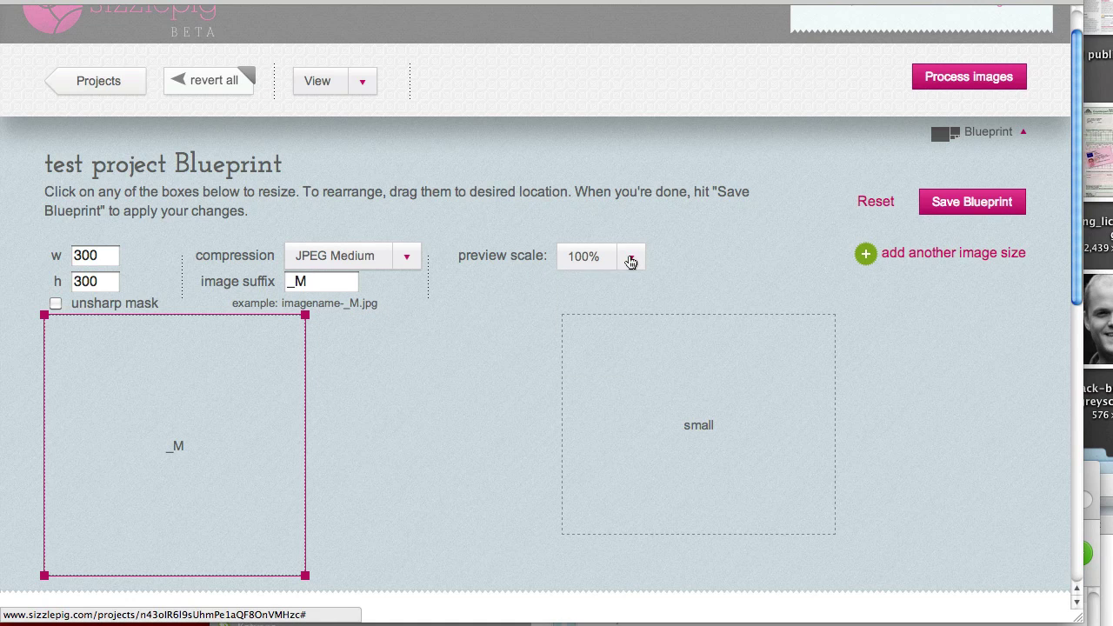
left_click(703, 250)
left_click_drag(667, 356, 414, 389)
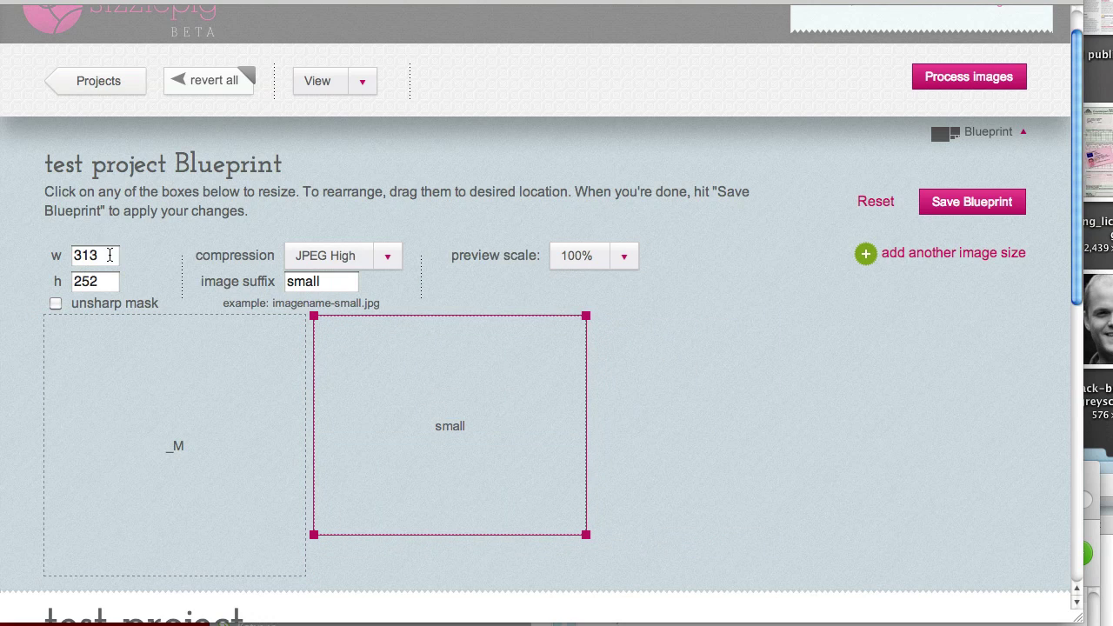
Set the small image size to a width of 120 and a height of 120
left_click_drag(109, 254, 55, 255)
type("120")
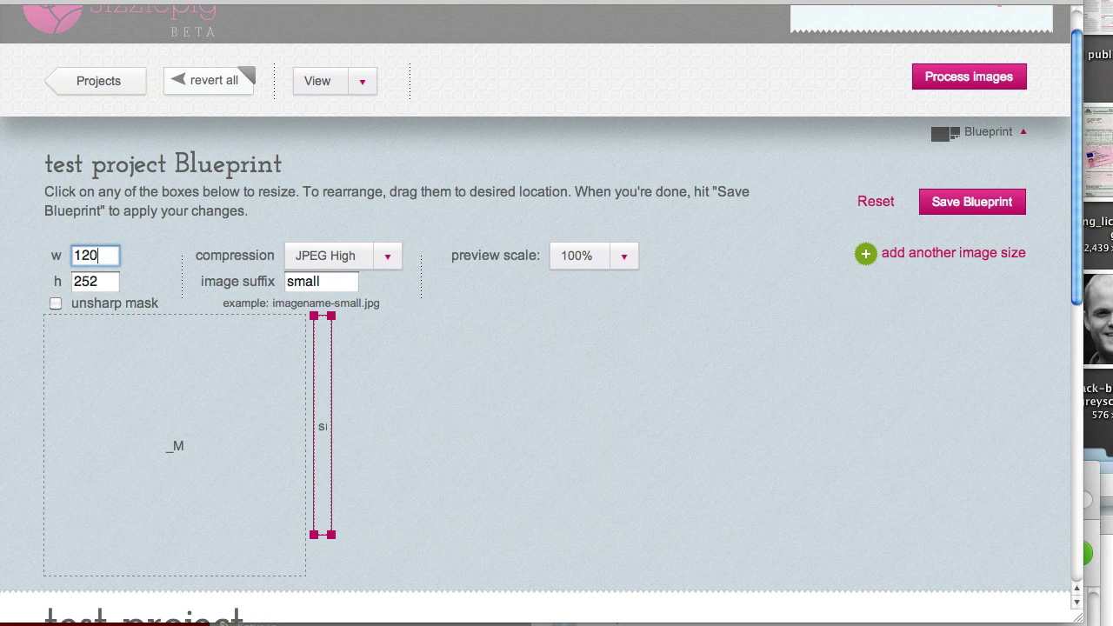
key("Tab")
type("120")
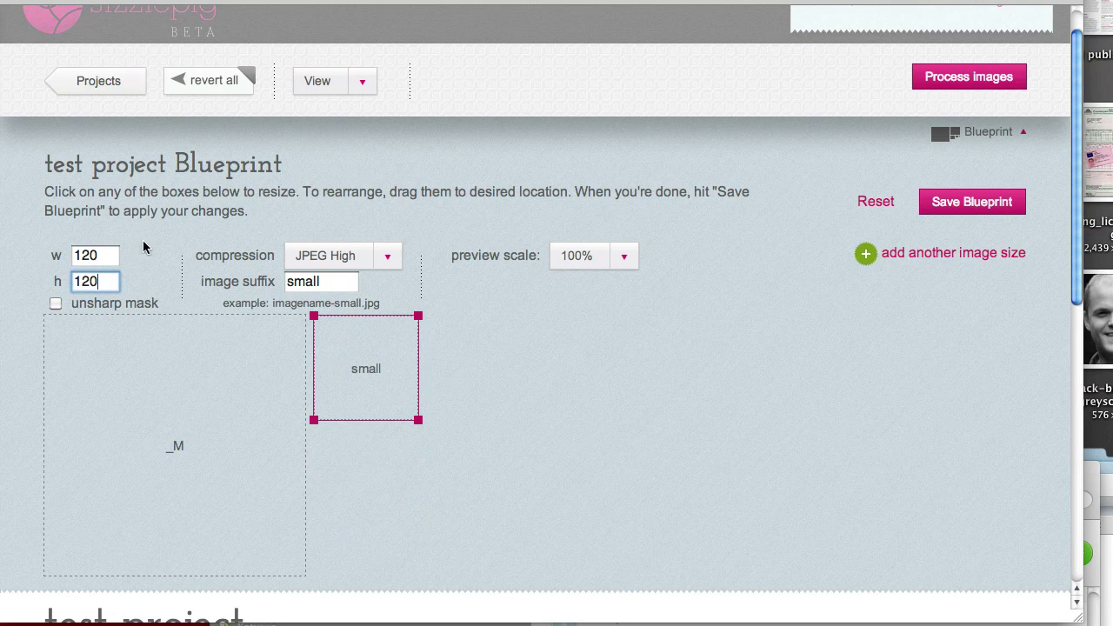
Change the small image's suffix to _S and its compression to JPEG Low
left_click_drag(336, 281, 247, 281)
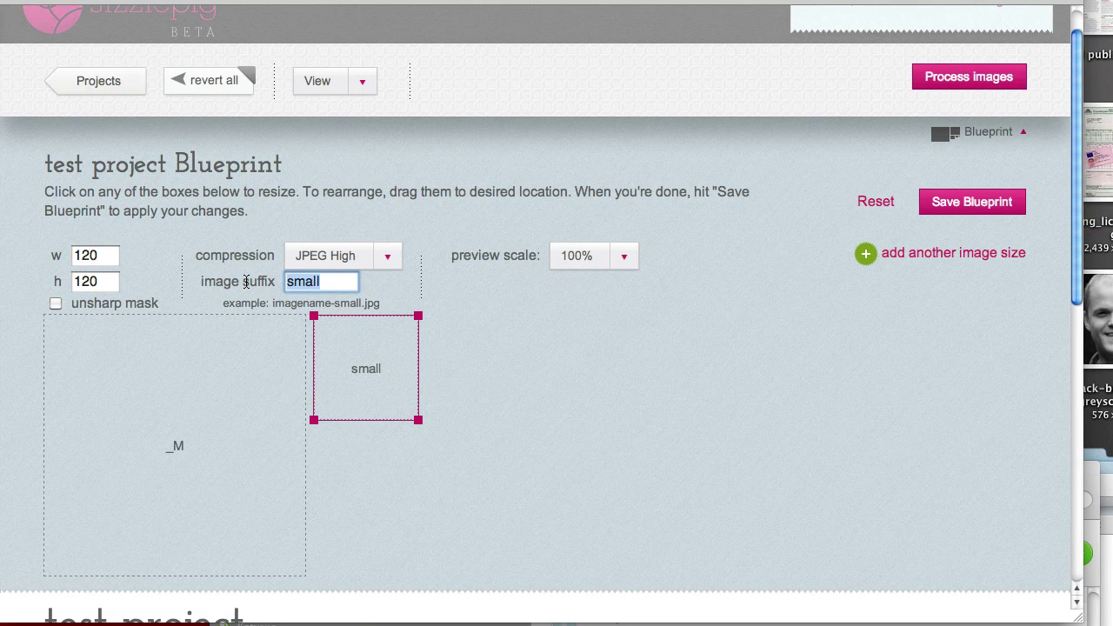
type("_S")
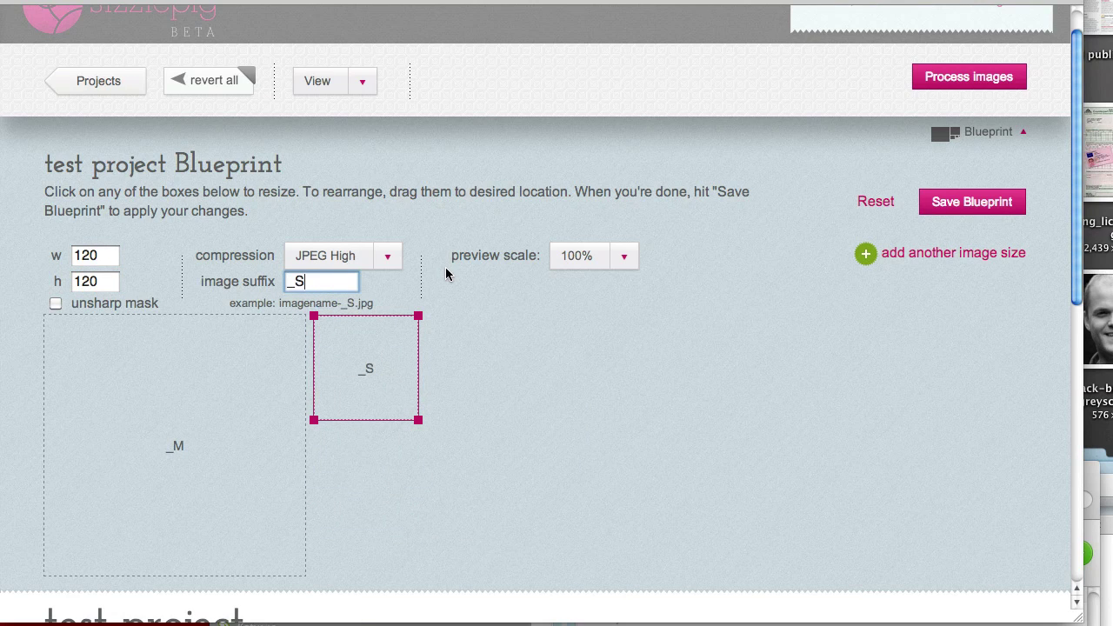
left_click(380, 256)
left_click(347, 334)
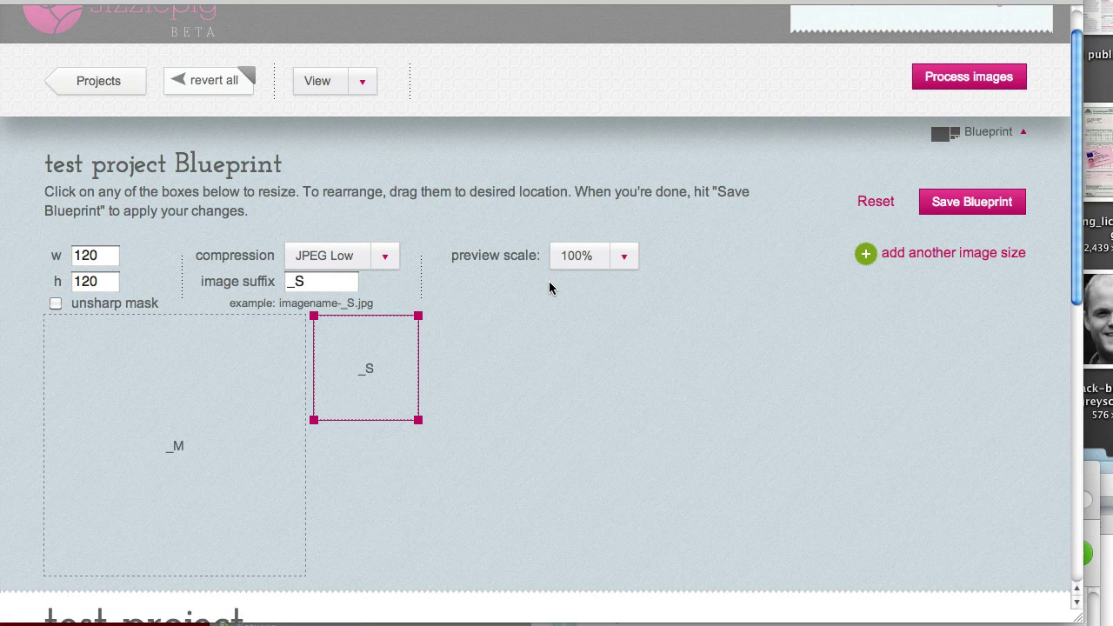
Add another image size, place it beyond the _S box and stretch it freehand to about 480 by 192
left_click(938, 255)
left_click_drag(96, 391, 741, 387)
left_click_drag(691, 488, 464, 488)
left_click_drag(641, 487, 882, 479)
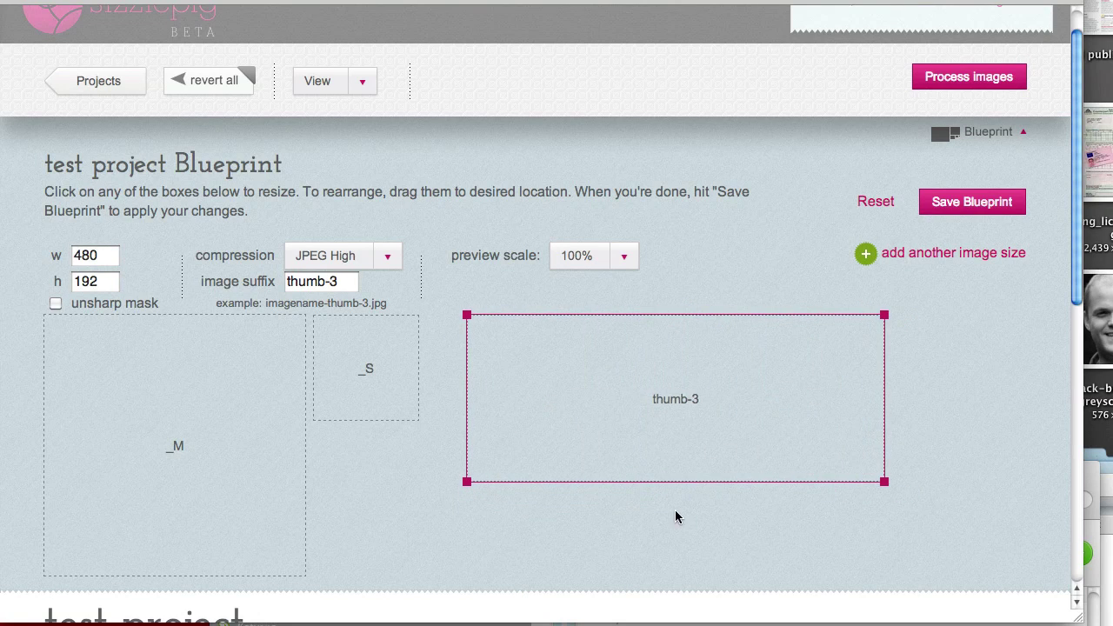
Set the wide image's height to 200 and move its box directly beside the _S box
left_click_drag(107, 286, 49, 280)
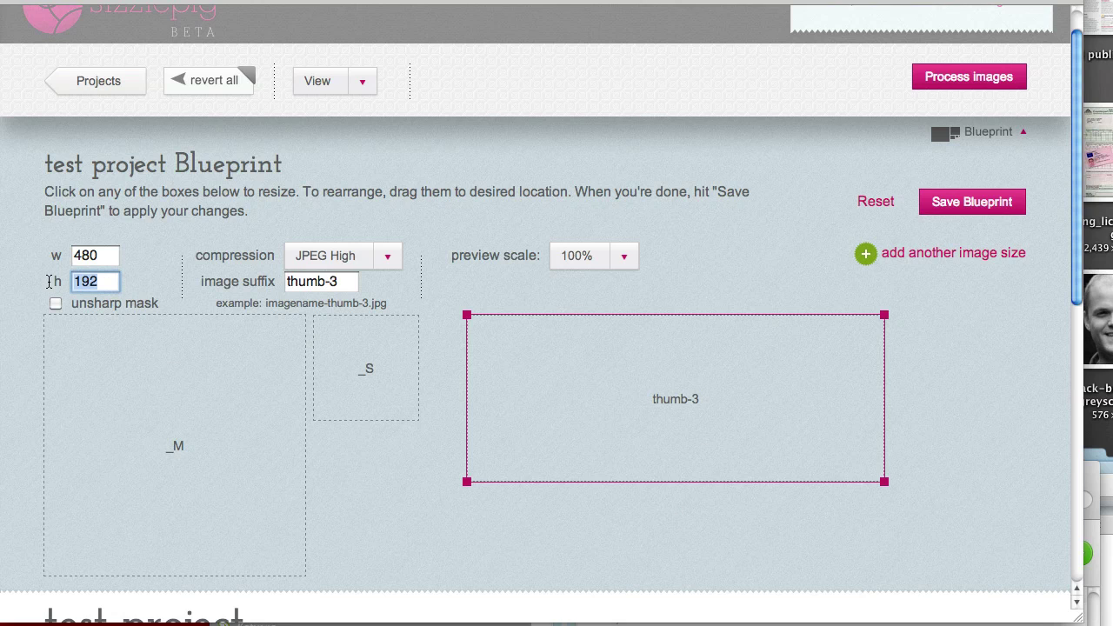
type("200")
key("shift+Tab")
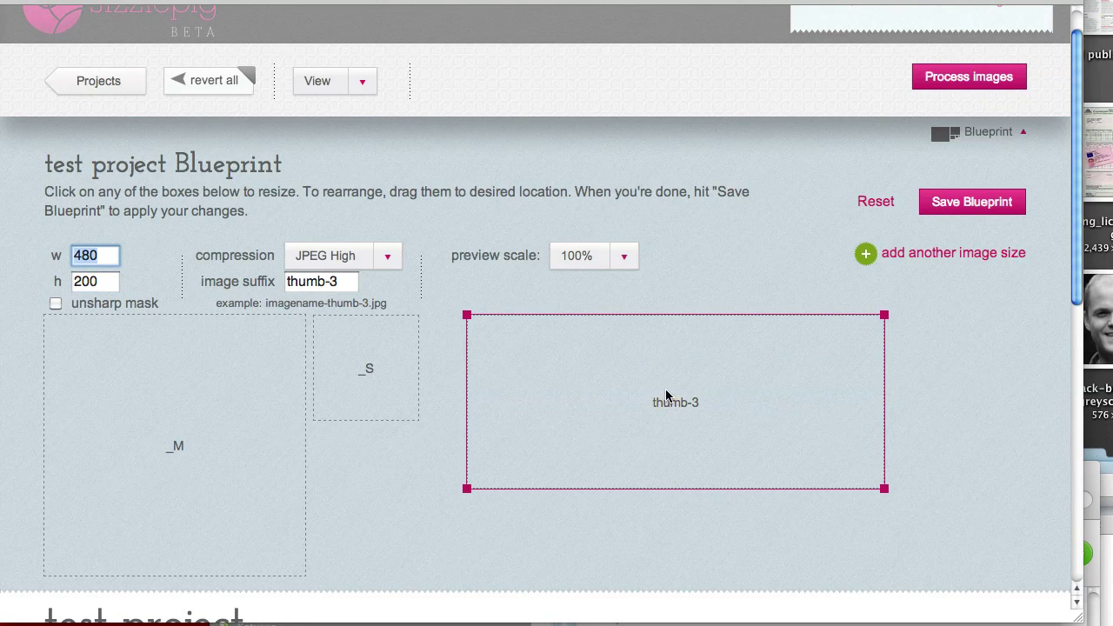
left_click_drag(667, 395, 636, 390)
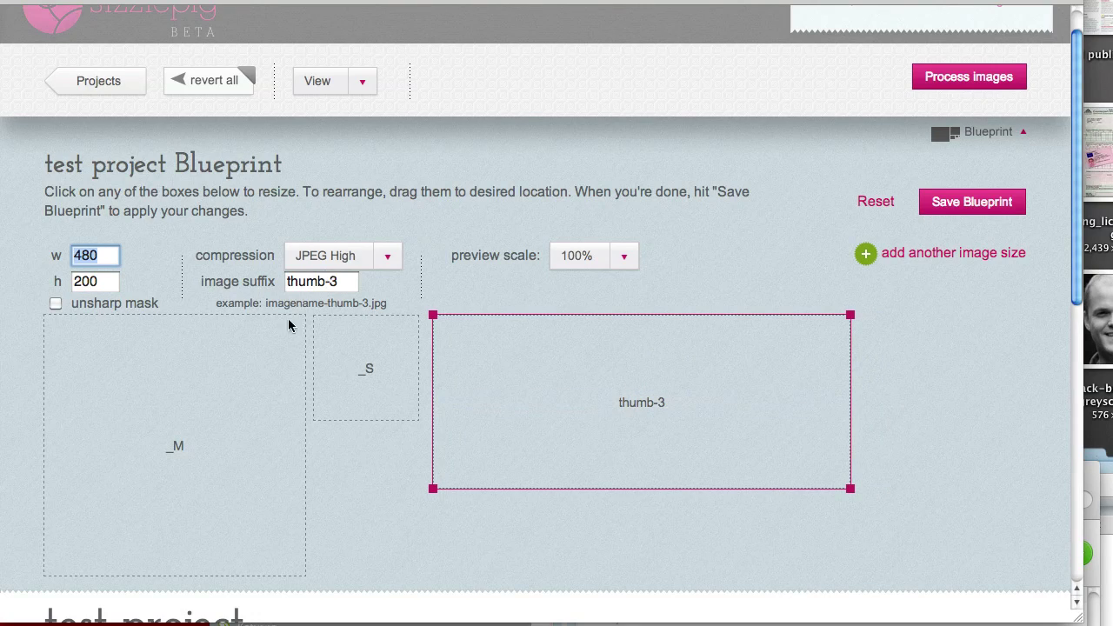
Change the wide image's suffix to _LONG and its compression to JPEG Medium
left_click_drag(341, 281, 172, 274)
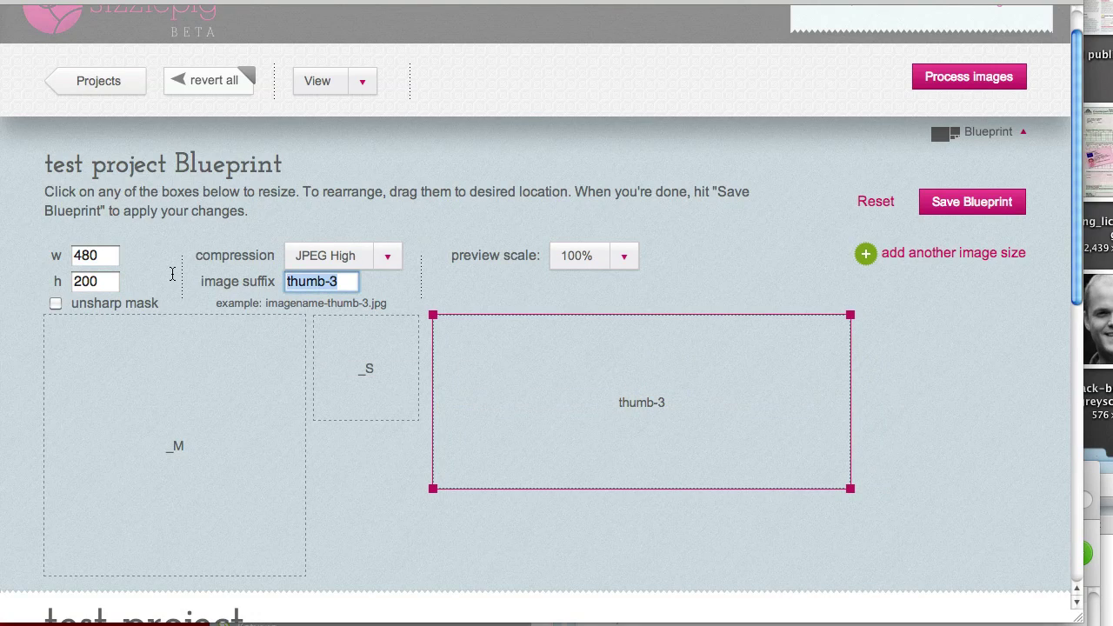
key("BackSpace")
type("_LONG")
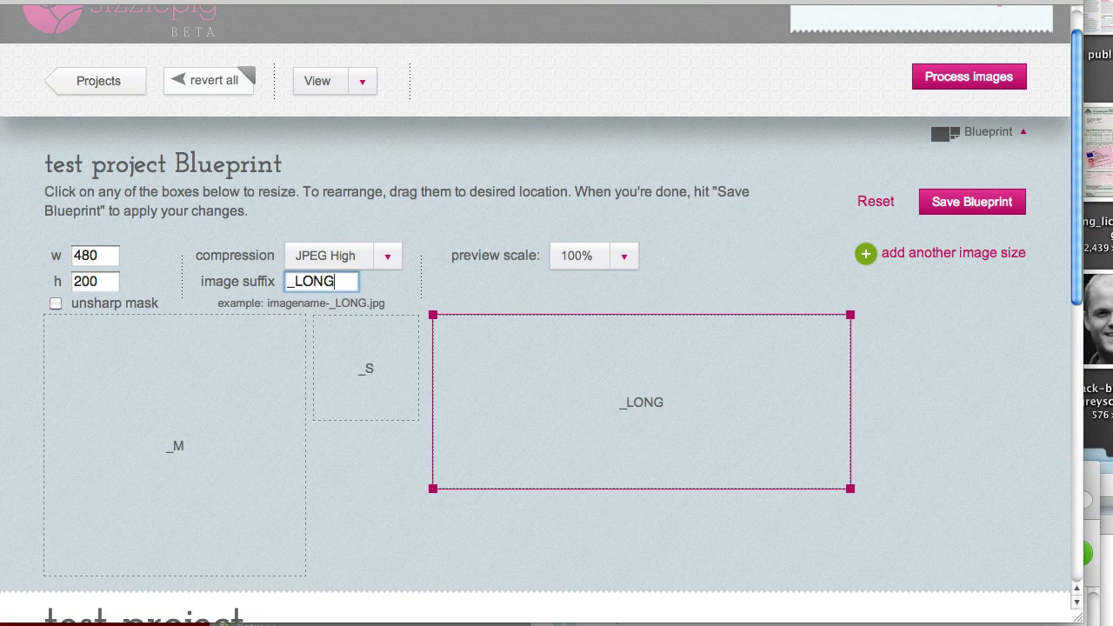
left_click(387, 258)
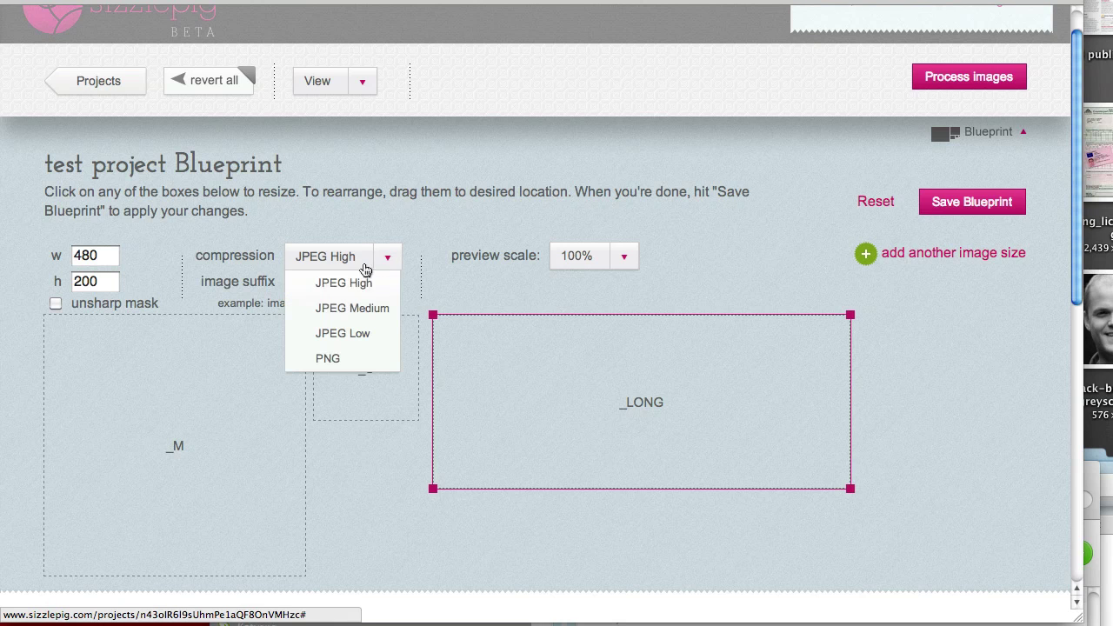
left_click(361, 311)
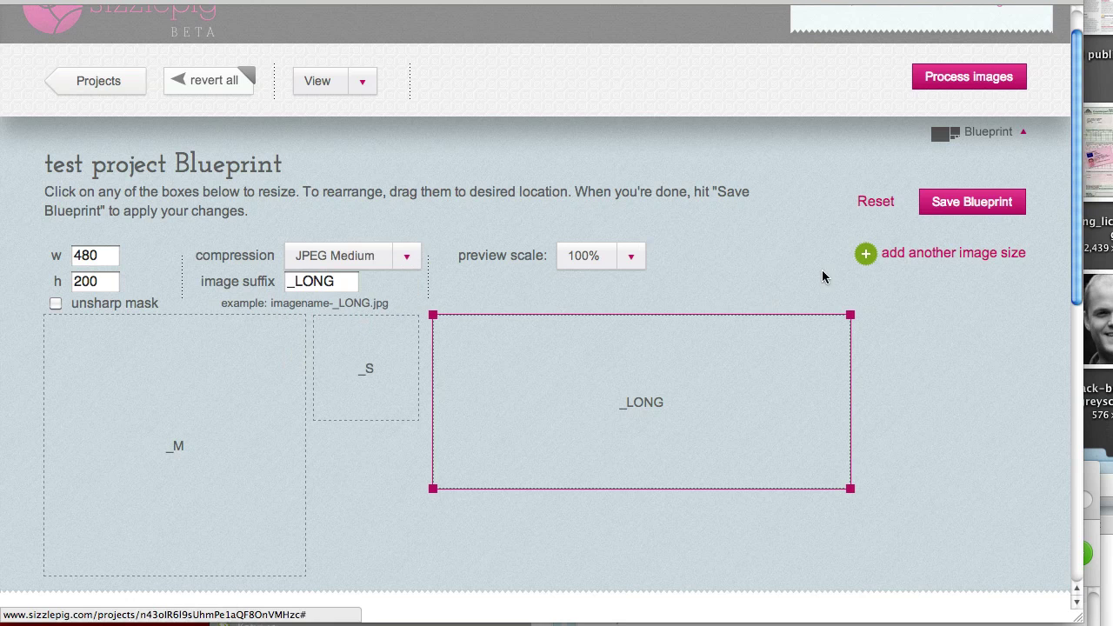
Save the Blueprint and expand the first input image to show its crop previews
left_click(984, 209)
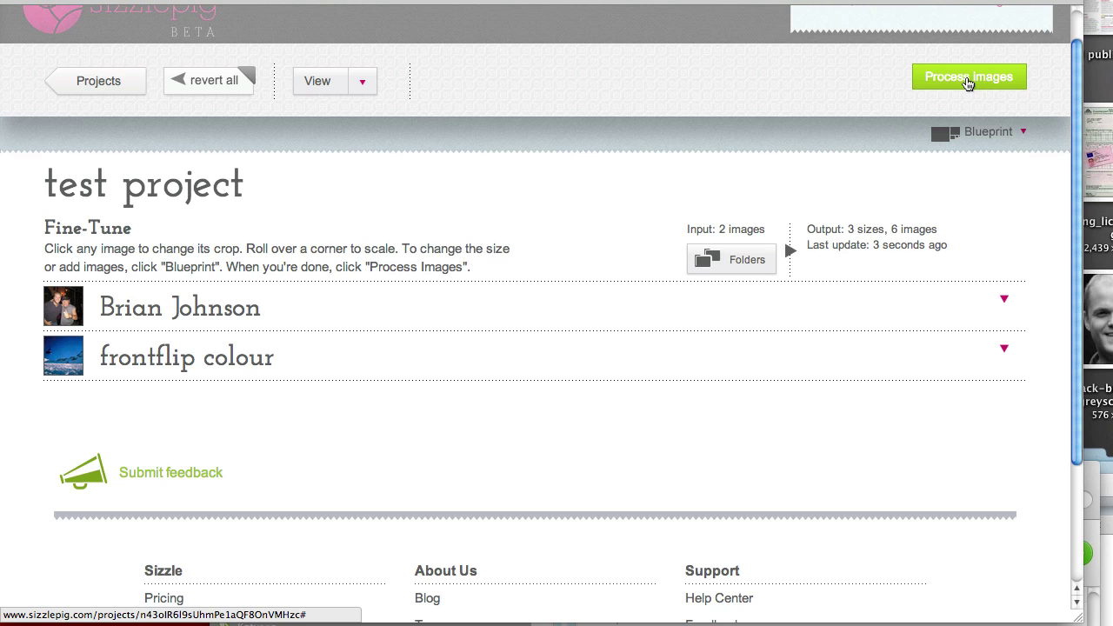
left_click(216, 308)
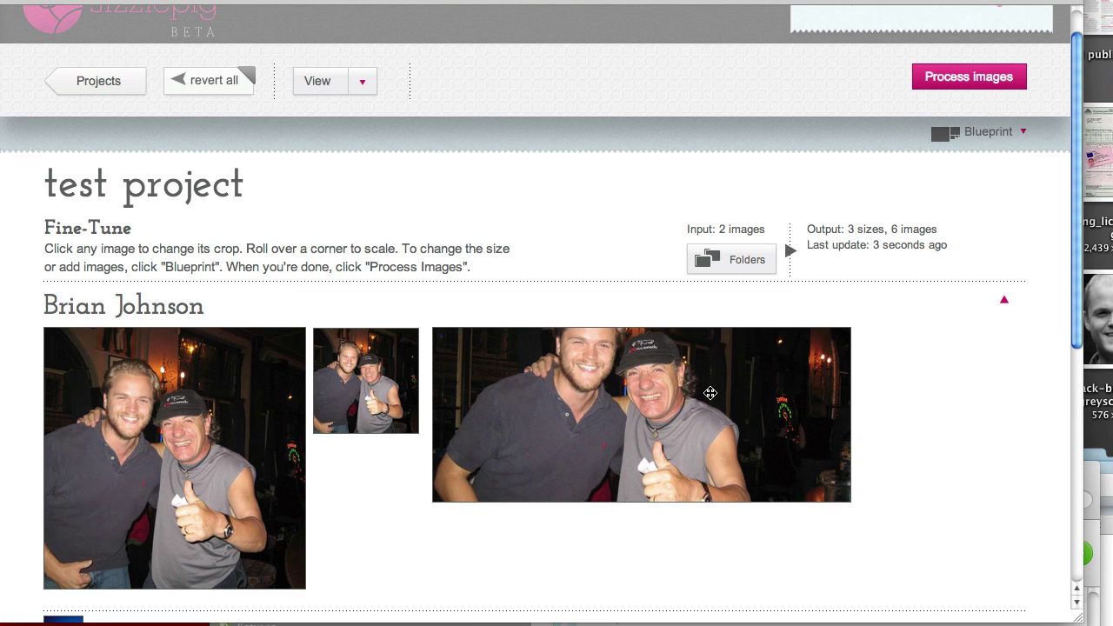
scroll(707, 399, "up", 1)
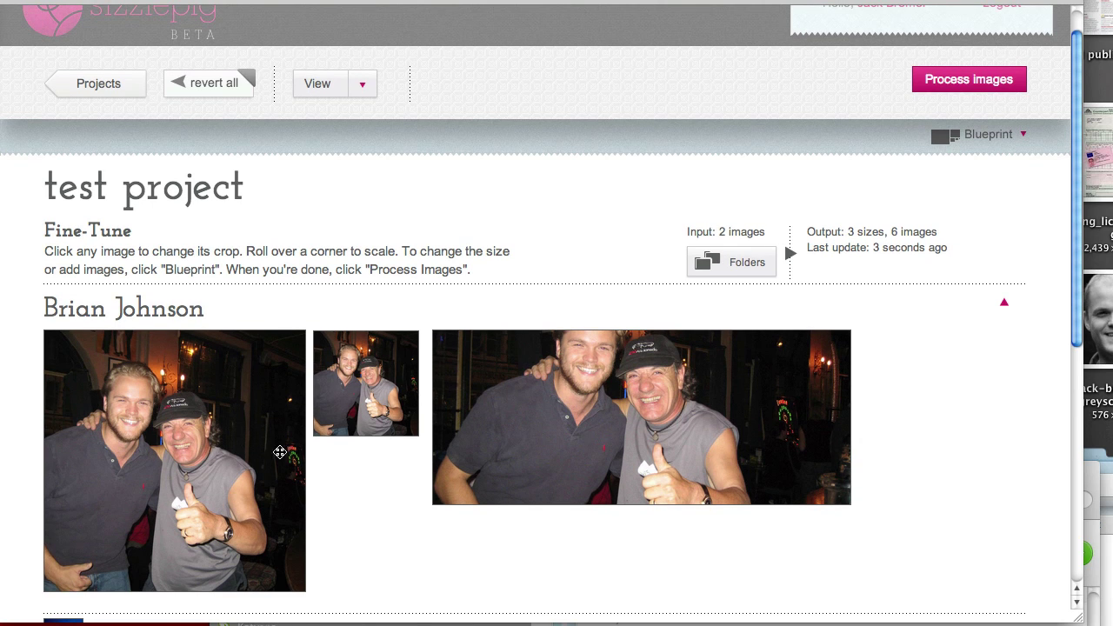
scroll(452, 417, "down", 2)
scroll(451, 418, "down", 3)
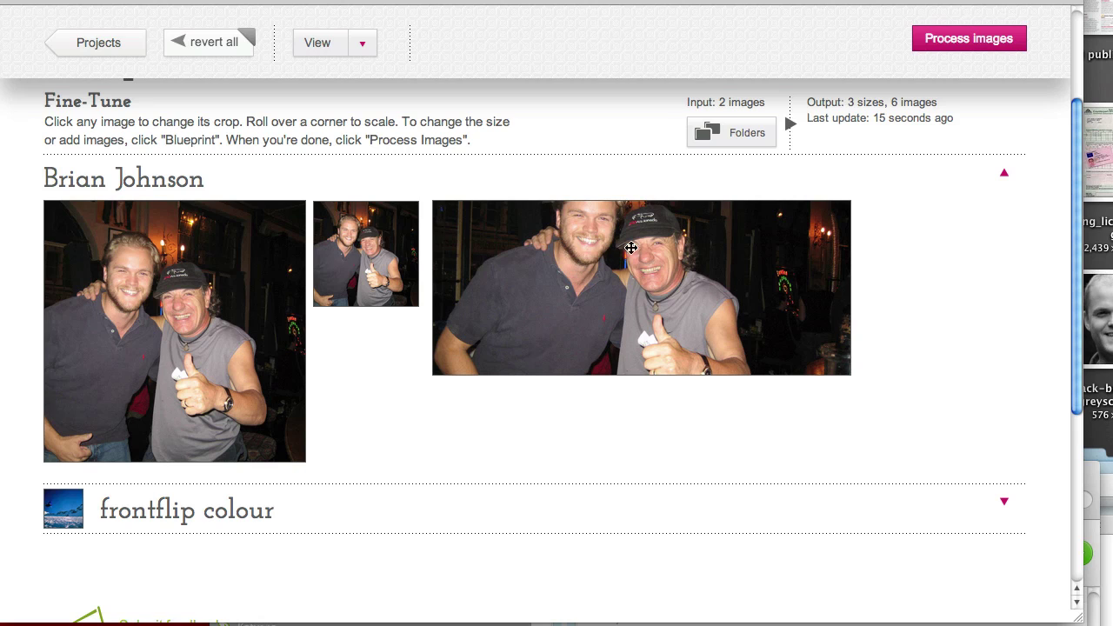
Enlarge the two-man photo in its medium crop and reposition it to frame both men closely
left_click(199, 317)
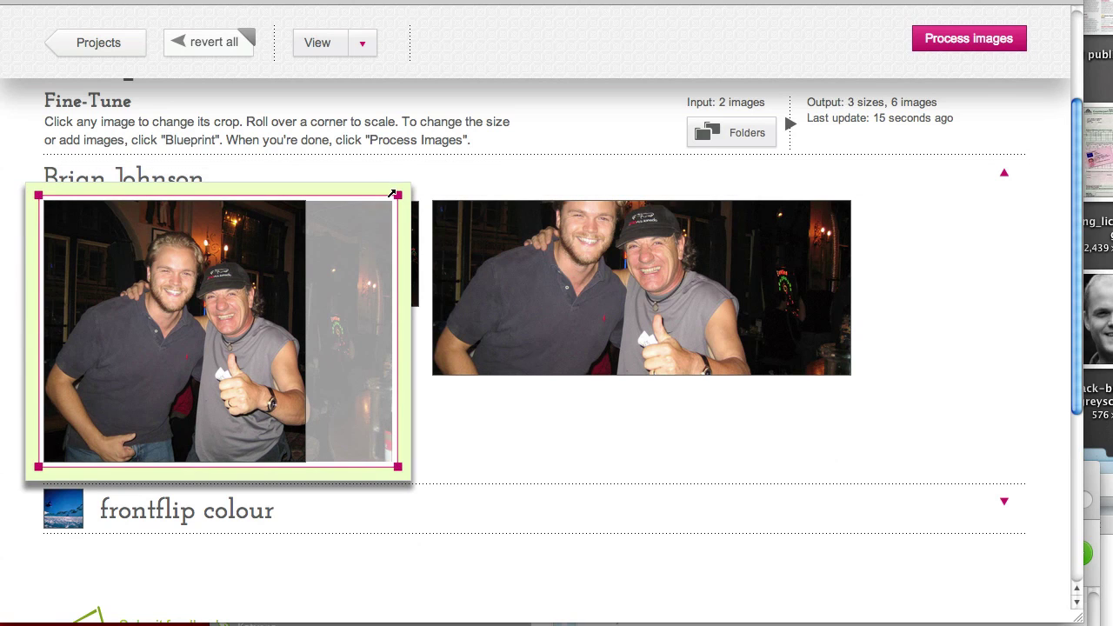
left_click_drag(413, 186, 494, 124)
left_click_drag(243, 332, 217, 347)
left_click(549, 449)
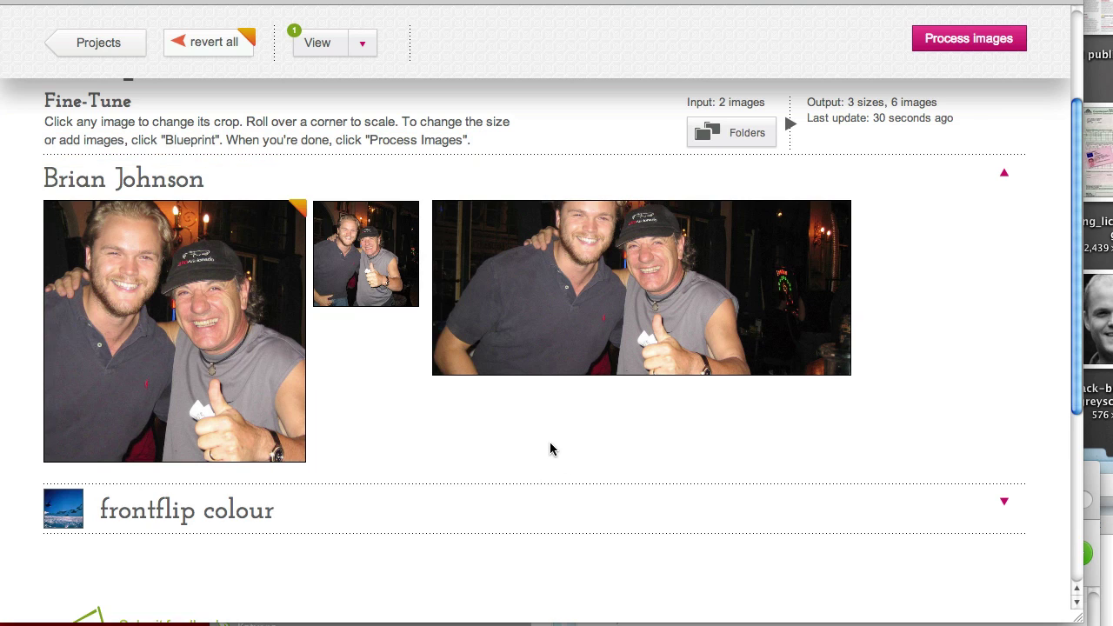
Enlarge the two-man photo in its small crop to frame both faces closely
left_click(365, 261)
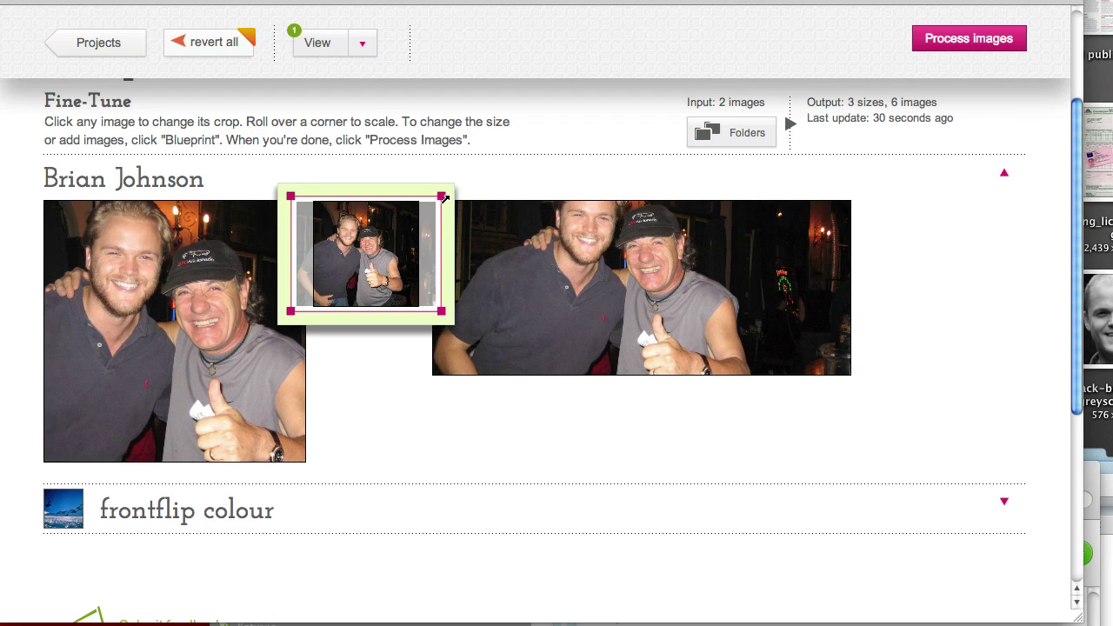
left_click_drag(443, 200, 387, 306)
left_click(607, 398)
Shift the two-man photo down within its wide crop so both heads are fully in frame
left_click(799, 207)
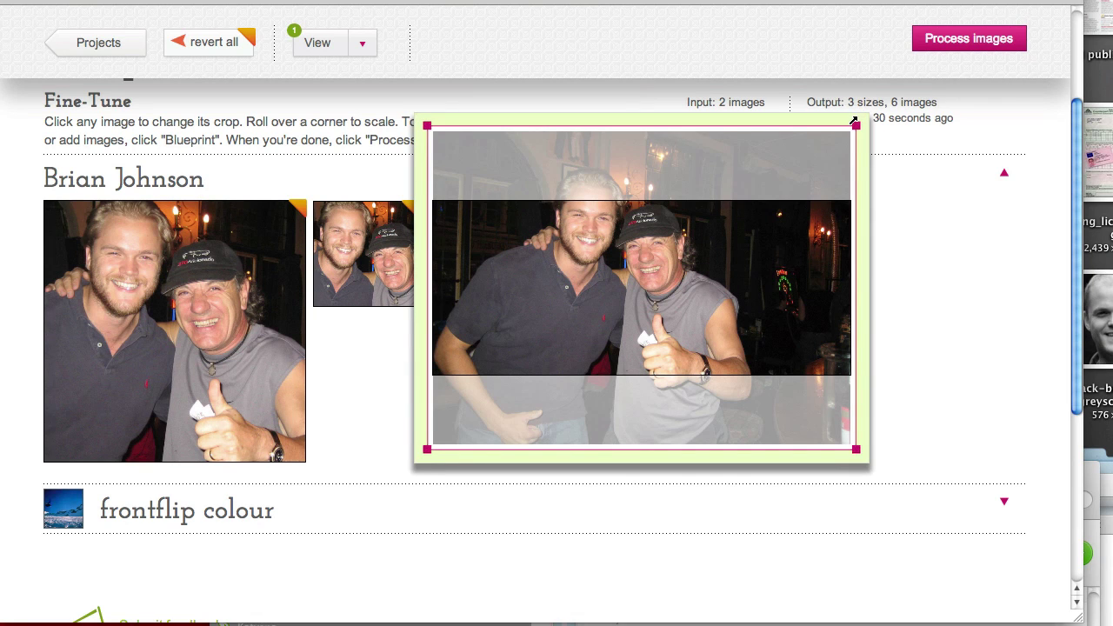
left_click_drag(829, 157, 751, 267)
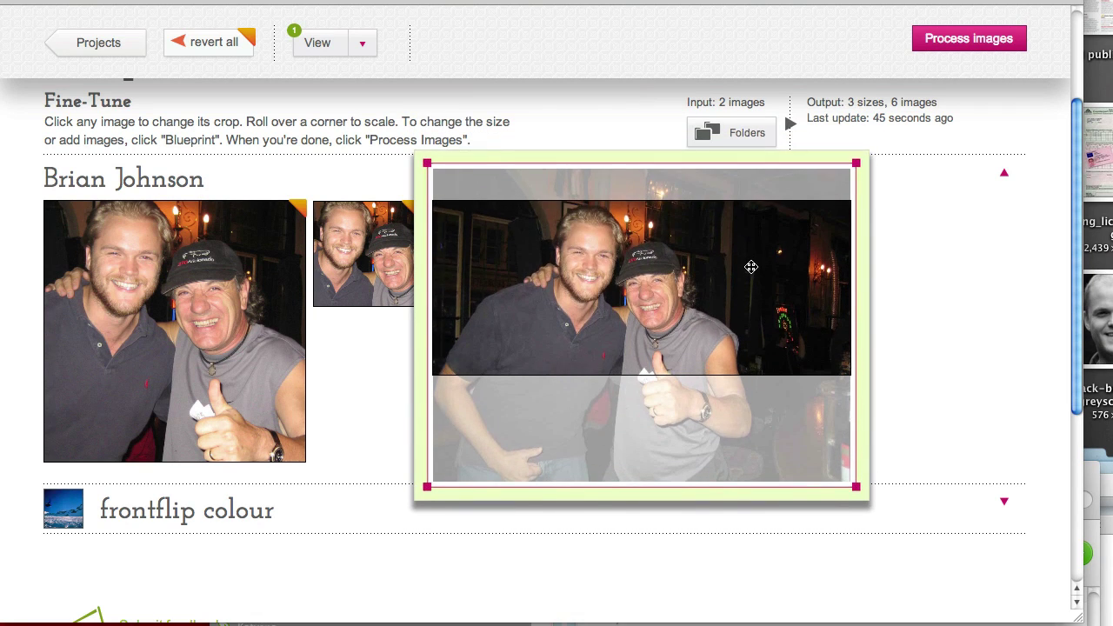
left_click(939, 315)
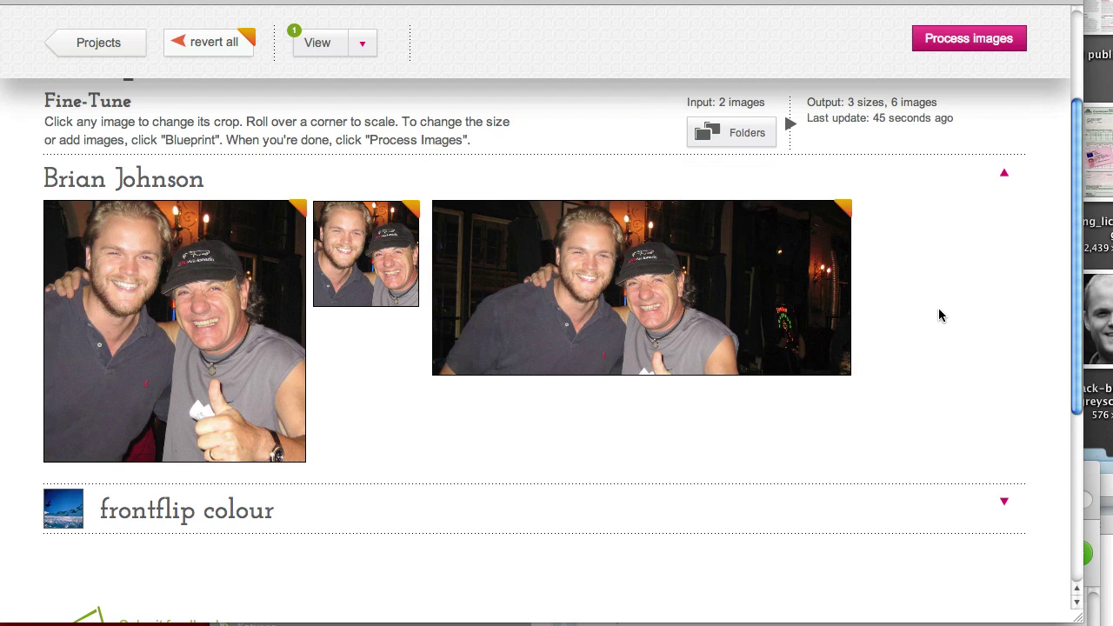
Expand the frontflip colour image, then enlarge and reposition its small crop around the snowboarder
scroll(940, 315, "down", 1)
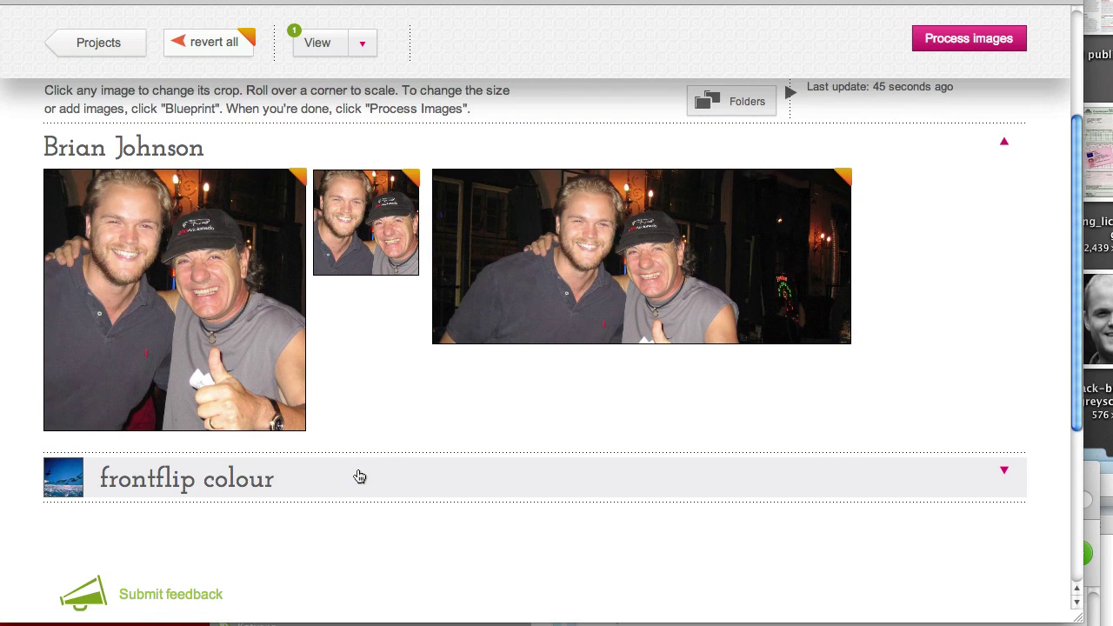
scroll(359, 476, "down", 1)
left_click(359, 476)
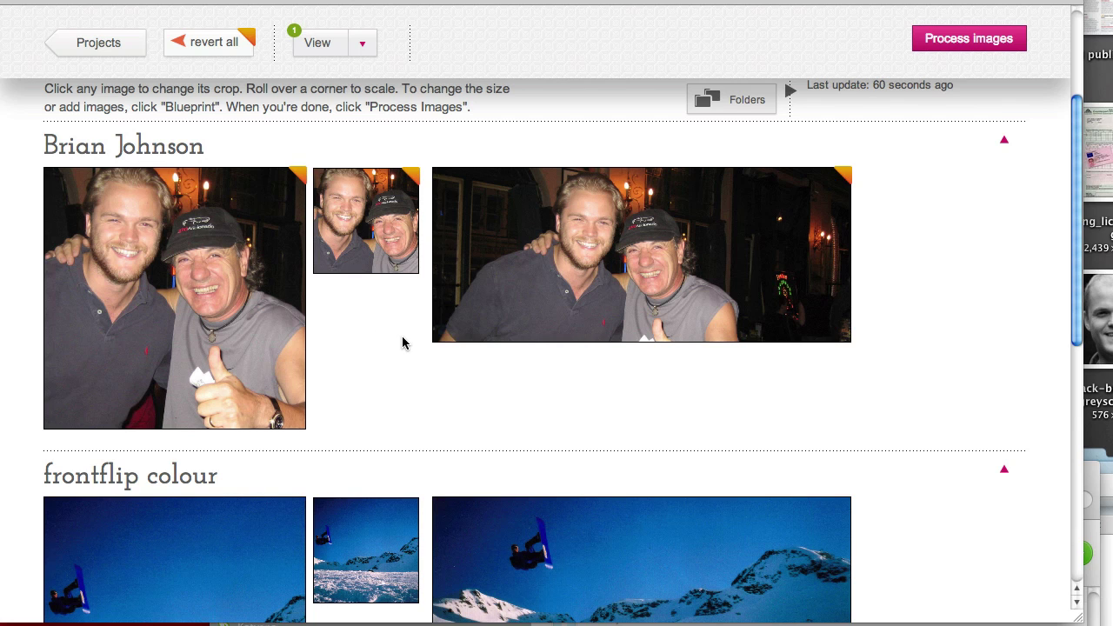
scroll(403, 342, "down", 3)
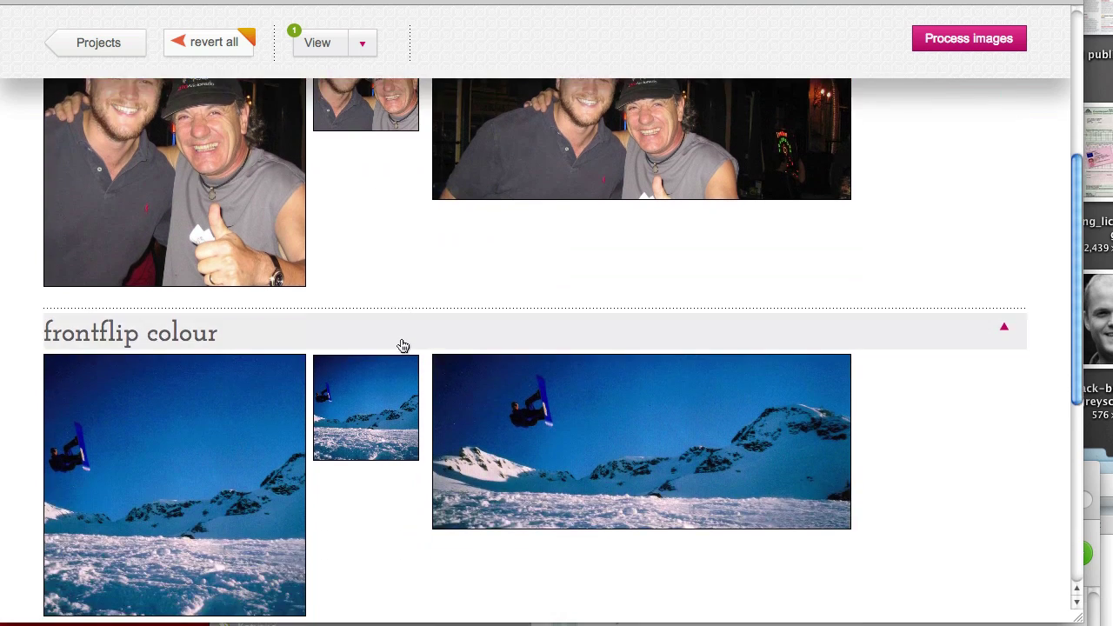
left_click(357, 412)
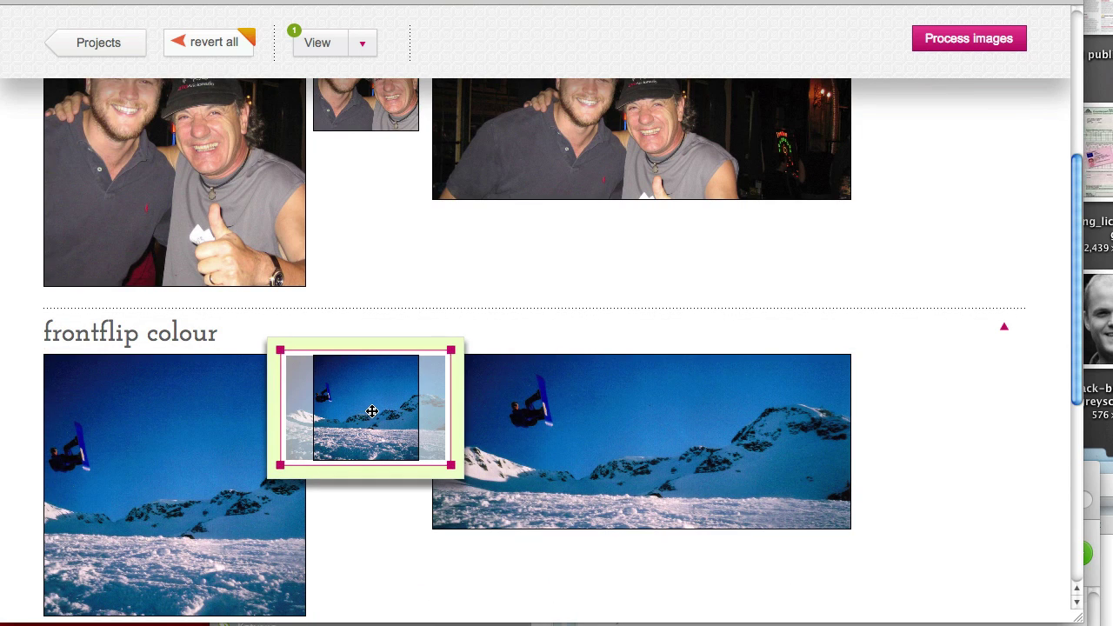
left_click_drag(373, 412, 400, 412)
left_click_drag(476, 348, 571, 287)
left_click_drag(381, 440, 368, 425)
left_click(632, 573)
Shift the frontflip colour photo slightly down within its wide crop
left_click(629, 458)
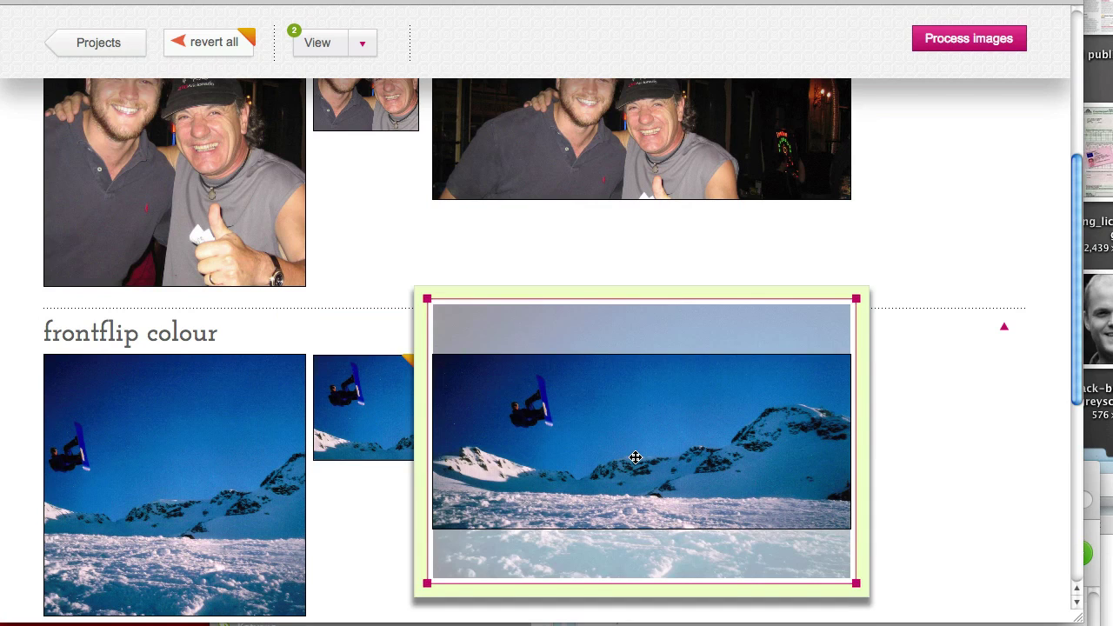
left_click_drag(629, 457, 635, 469)
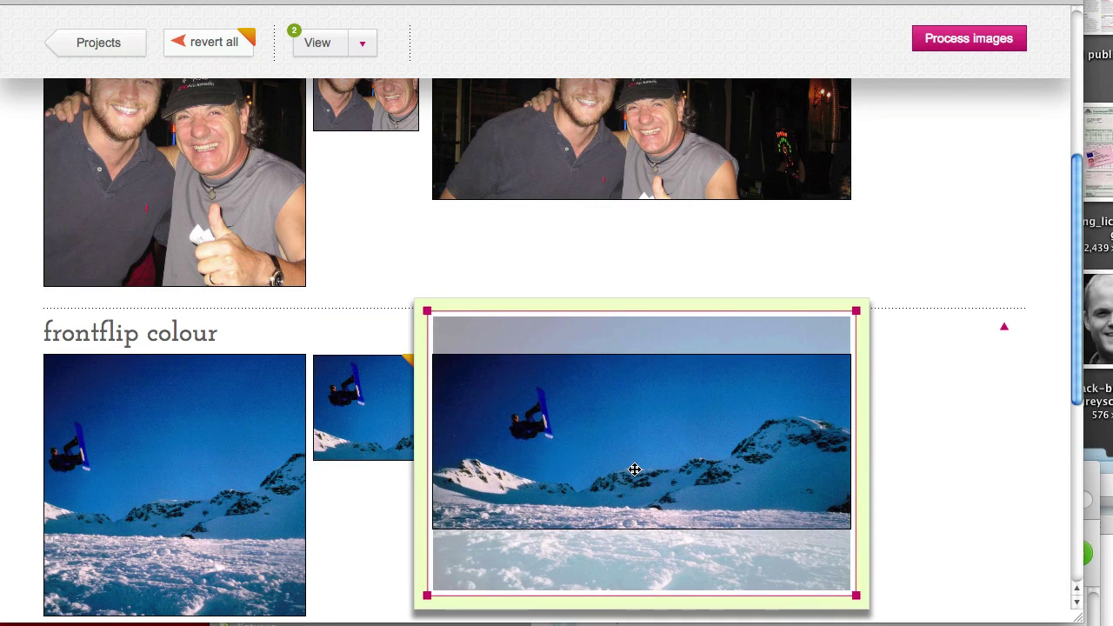
left_click(356, 530)
Enlarge the frontflip colour photo in its medium crop and shift it right to bring the snowboarder fully into frame
left_click(167, 498)
left_click_drag(250, 445, 299, 447)
left_click_drag(434, 349, 484, 319)
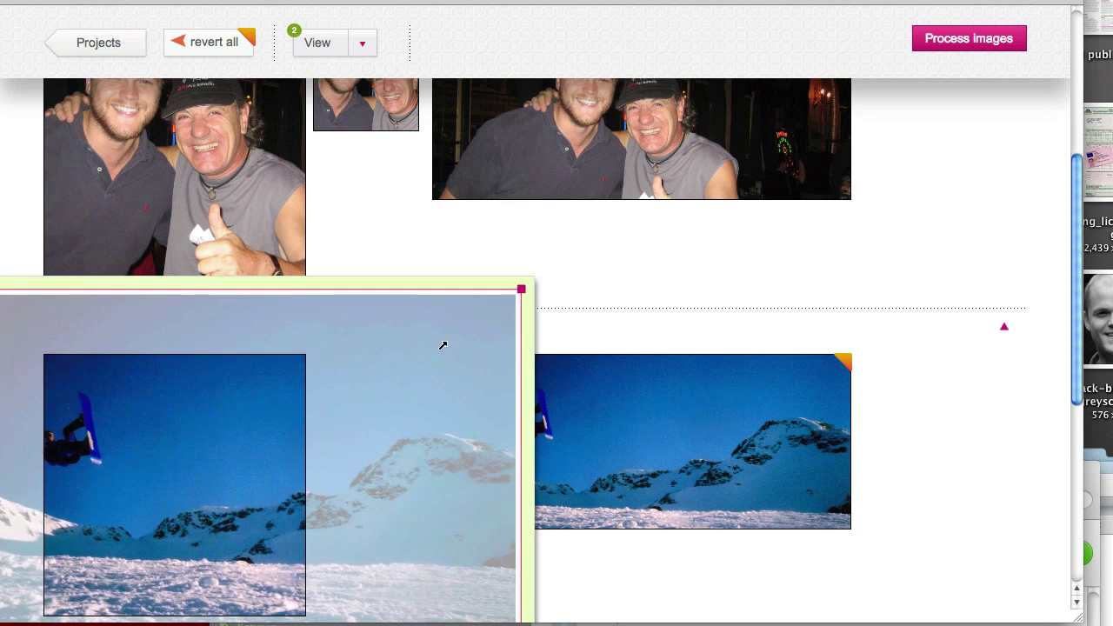
left_click_drag(228, 507, 267, 504)
left_click(652, 587)
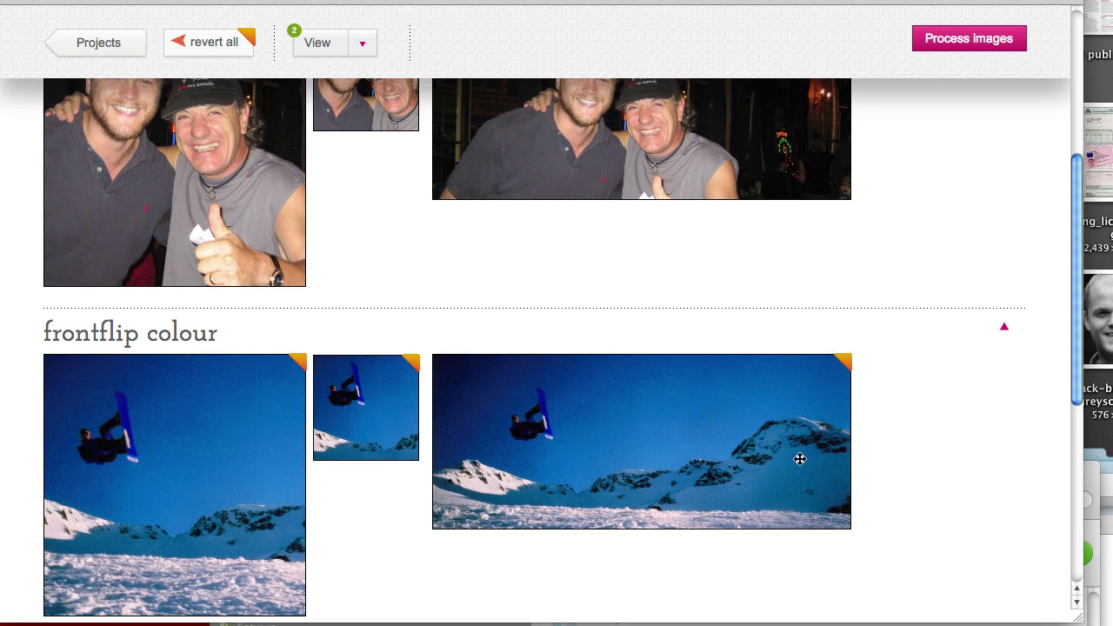
scroll(956, 414, "up", 5)
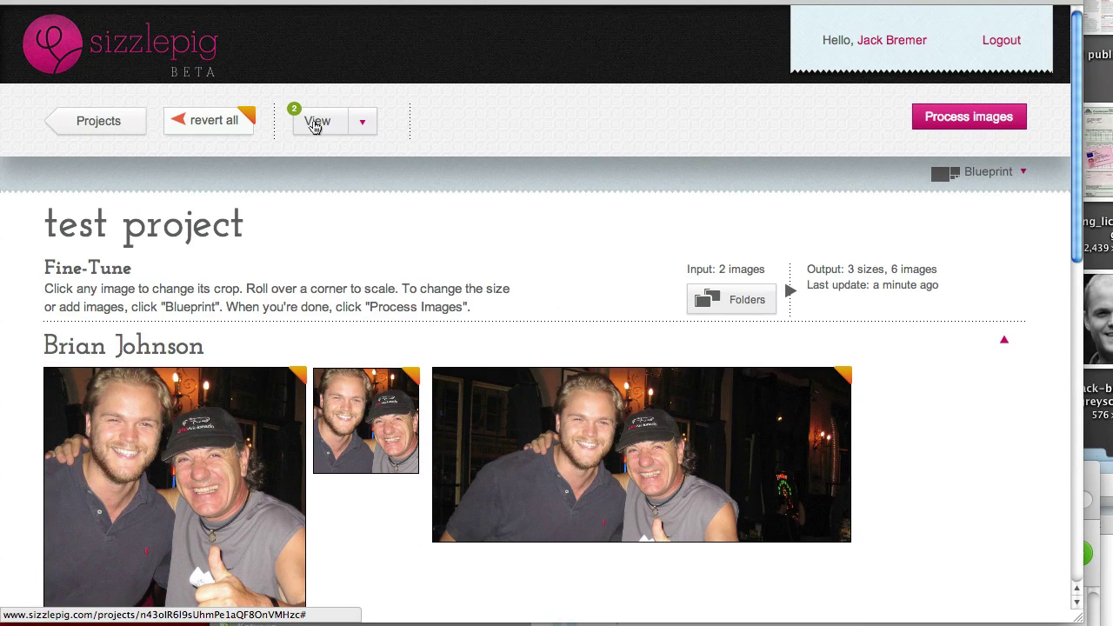
left_click(363, 122)
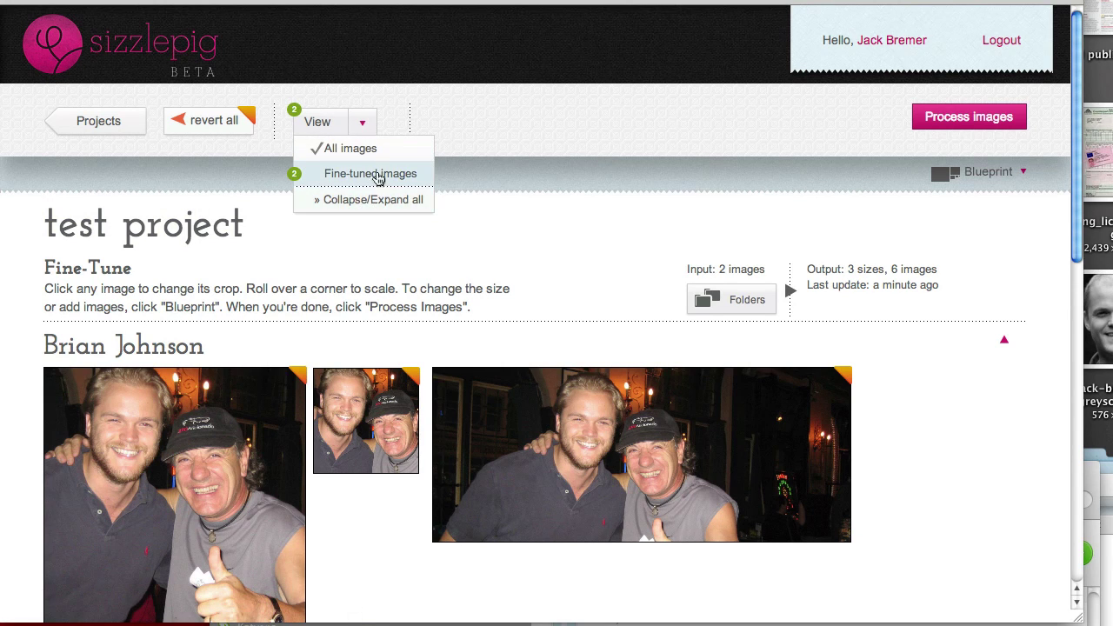
left_click(581, 217)
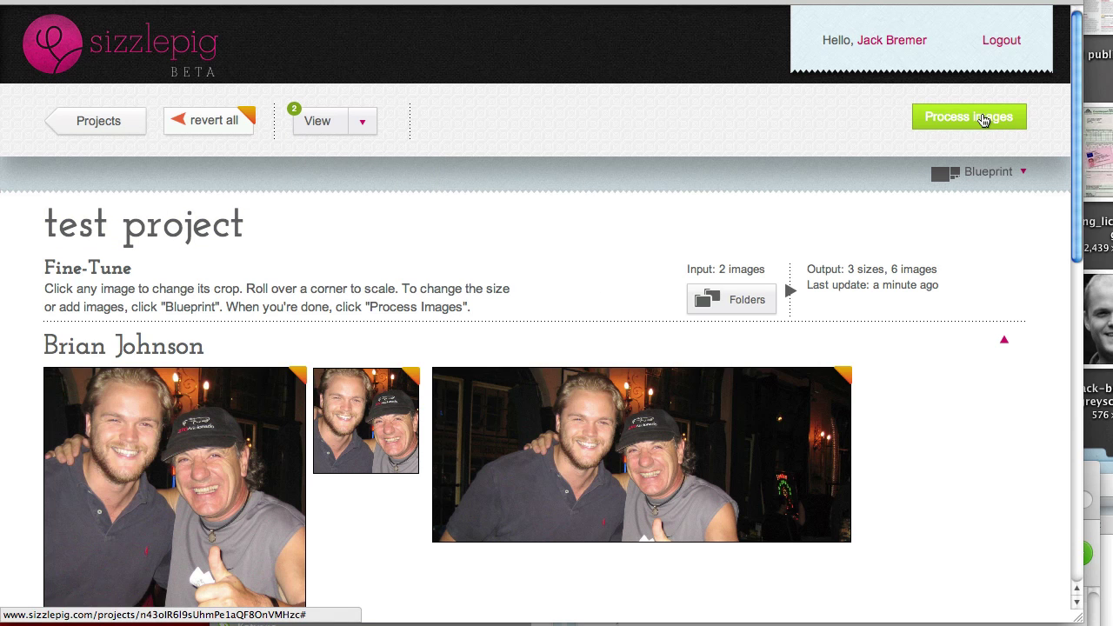
Switch to Finder to check the contents of the test project's output folder
key("super+Tab")
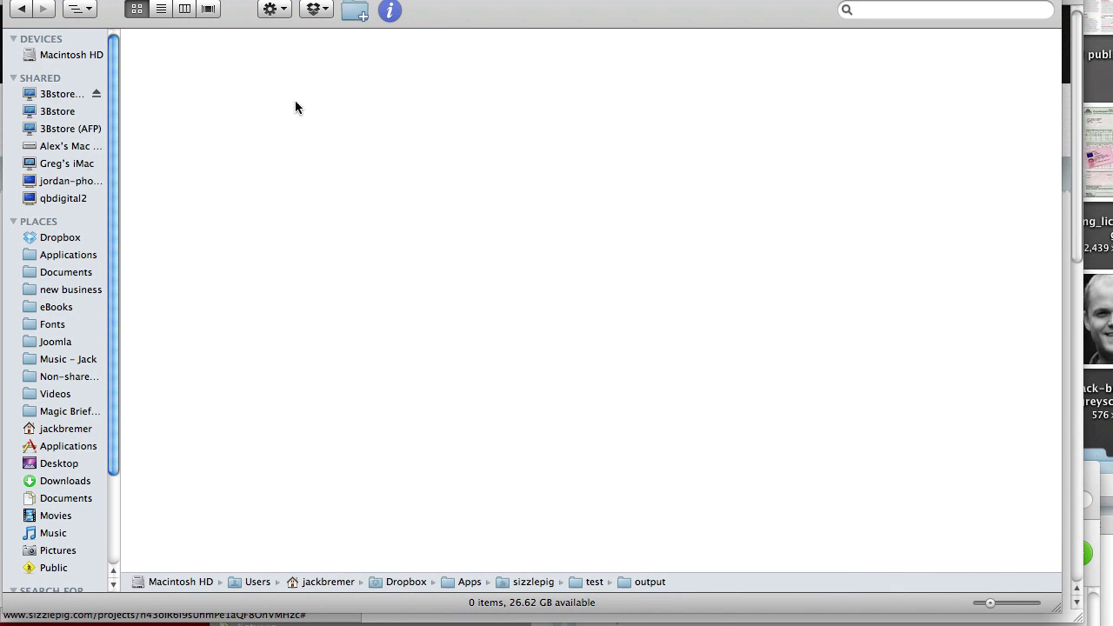
Switch to the browser, process the test project's images, and return to the output folder in Finder
key("super+Tab")
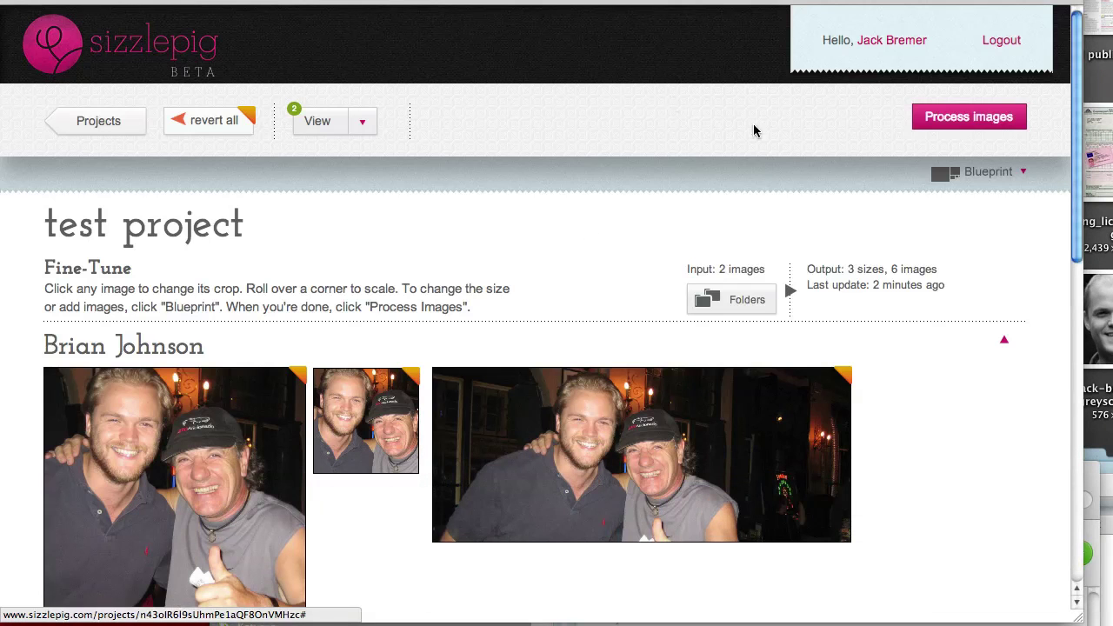
left_click(959, 125)
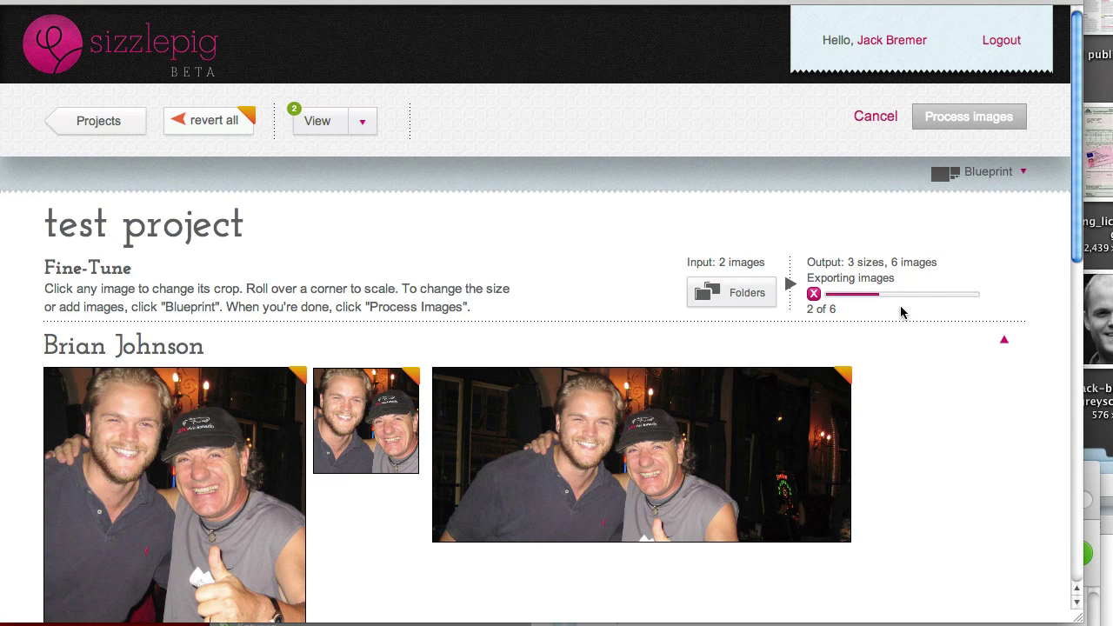
key("super+Tab")
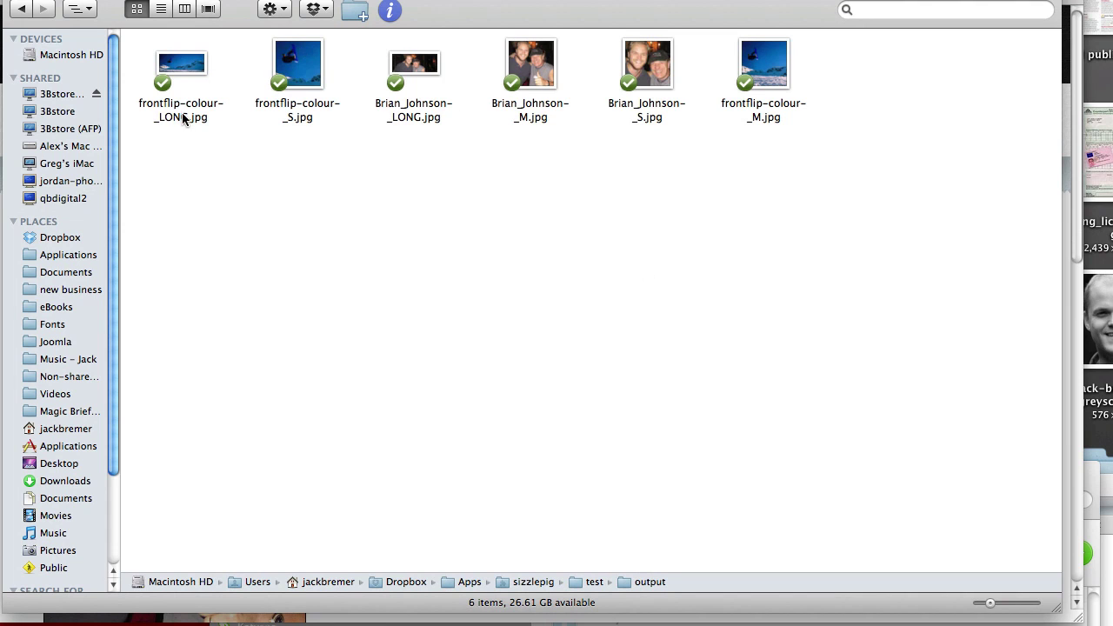
Preview the exported images in the output folder with Quick Look, starting from frontflip-colour-_LONG.jpg, and close the preview
left_click(186, 74)
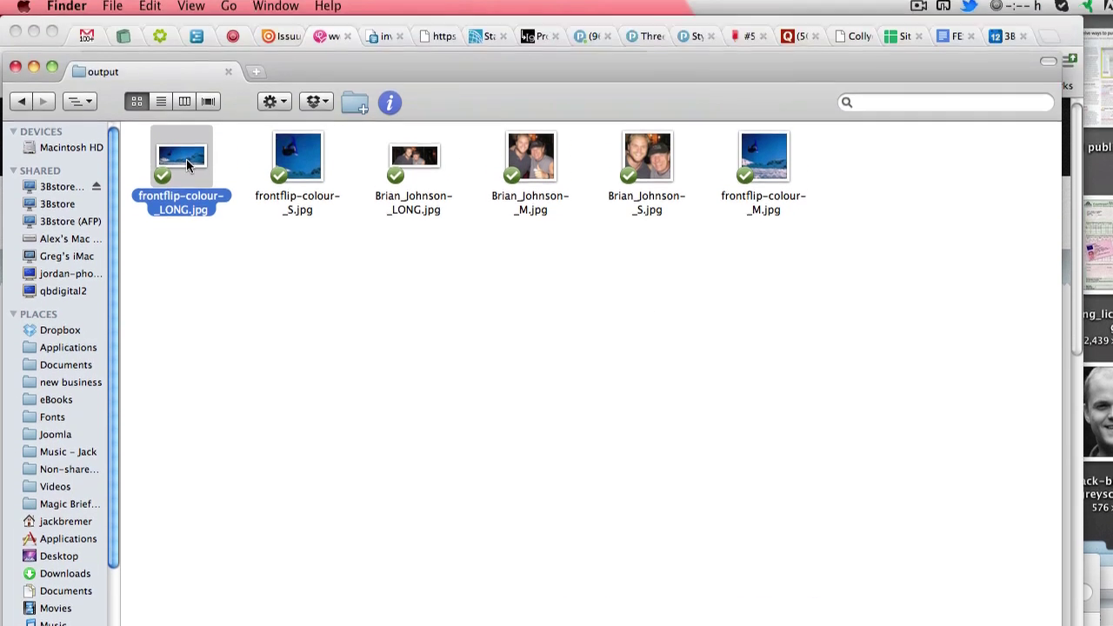
key("space")
key("Right")
key("Right")
key("Right")
key("Right")
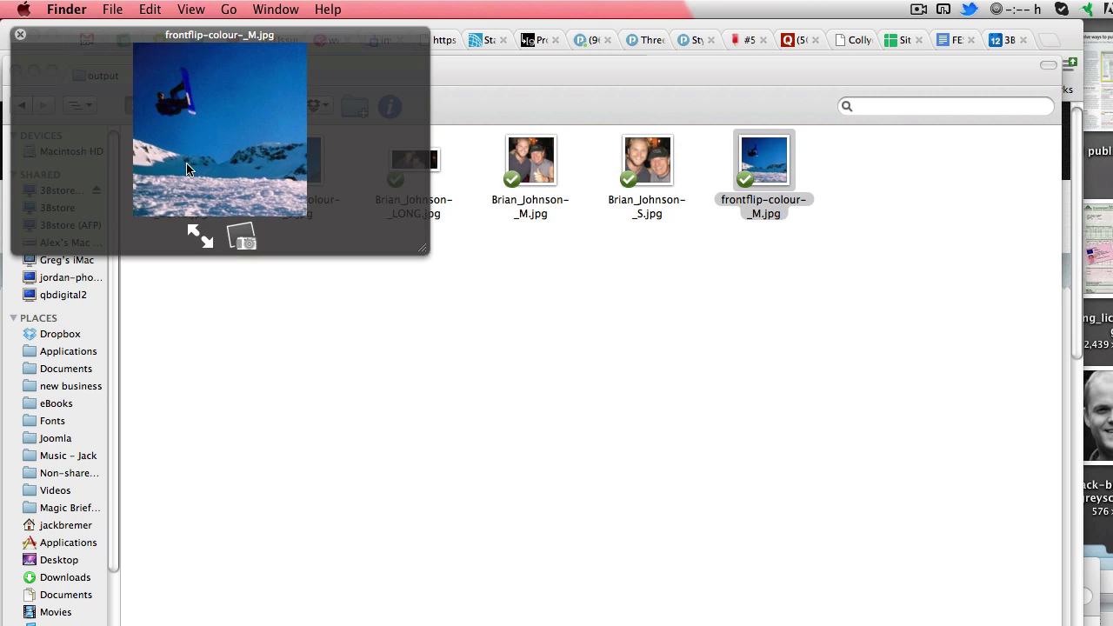
left_click(20, 35)
Enlarge the output folder's icons and arrange the files by name
left_click_drag(990, 619, 1022, 623)
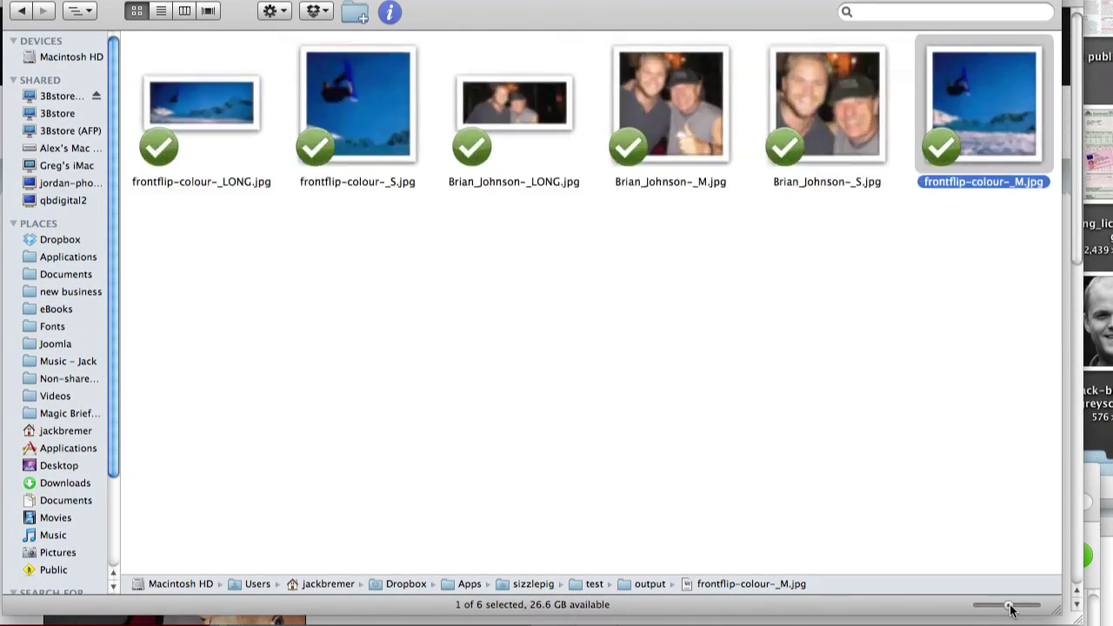
right_click(646, 437)
mouse_move(765, 595)
left_click(813, 596)
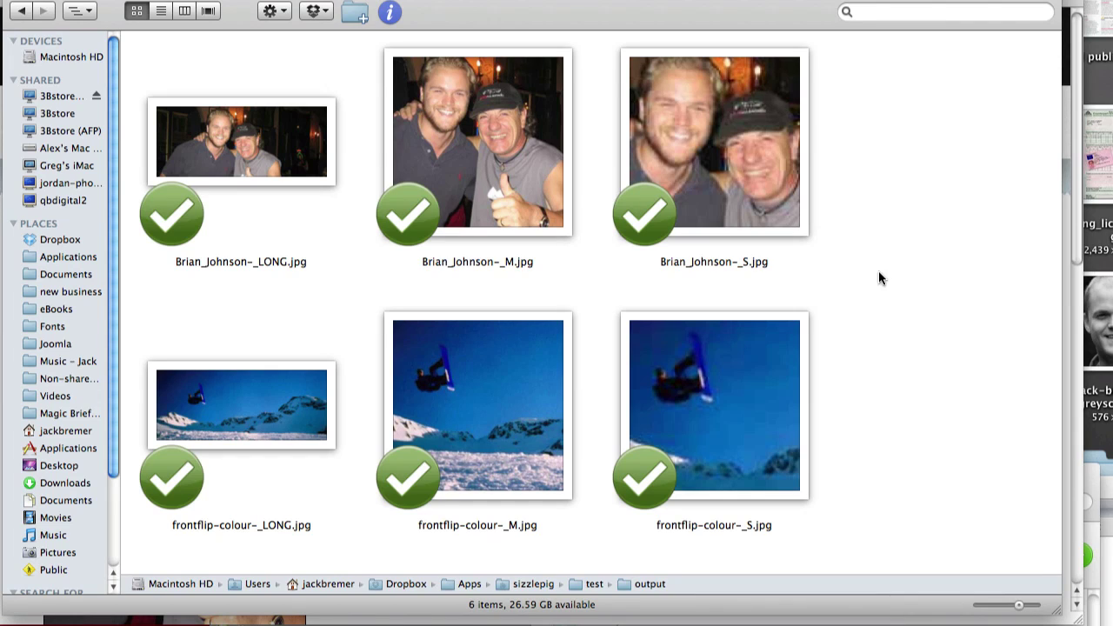
left_click(762, 113)
left_click(912, 159)
Switch back to sizzlepig, then enlarge the Brian Johnson photo in its small crop and shift it to frame the man in the cap
key("super+Tab")
scroll(336, 368, "down", 1)
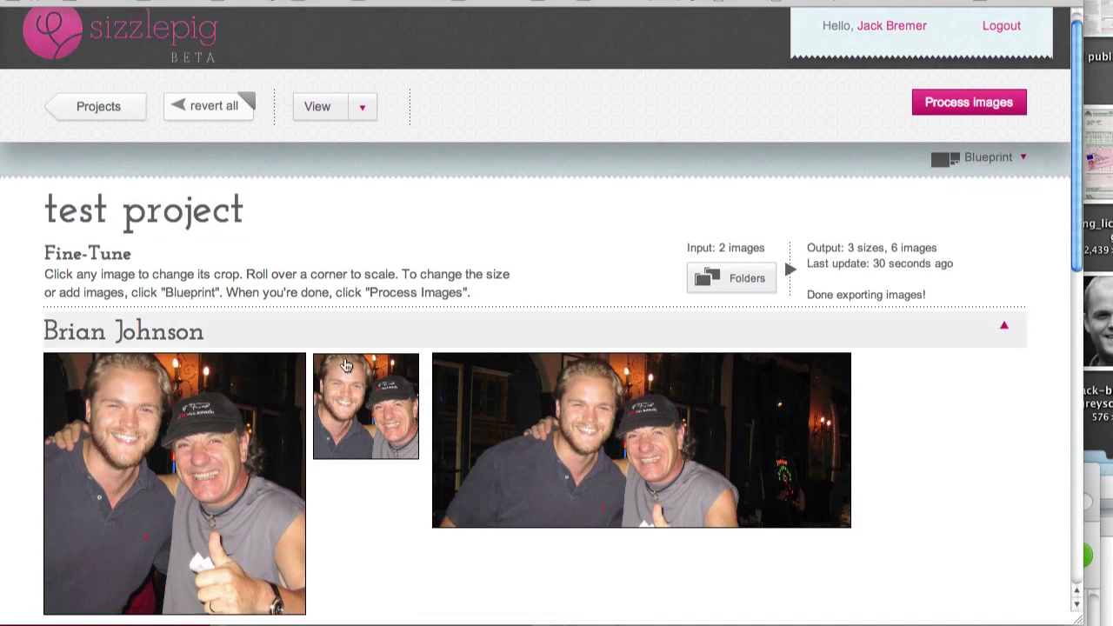
scroll(335, 368, "down", 2)
left_click(359, 327)
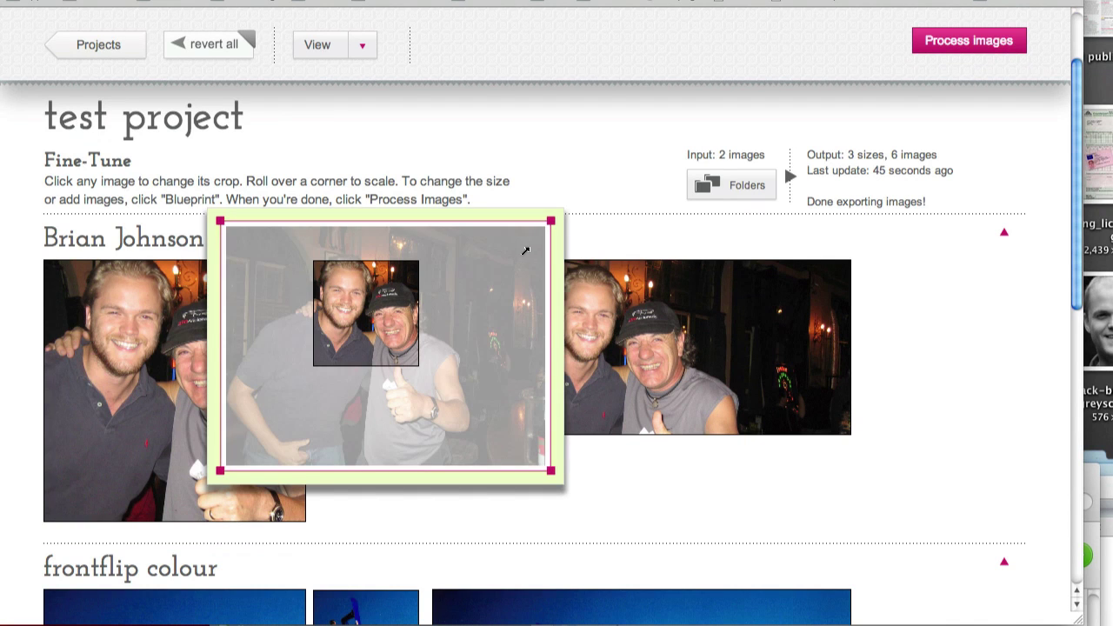
mouse_move(548, 223)
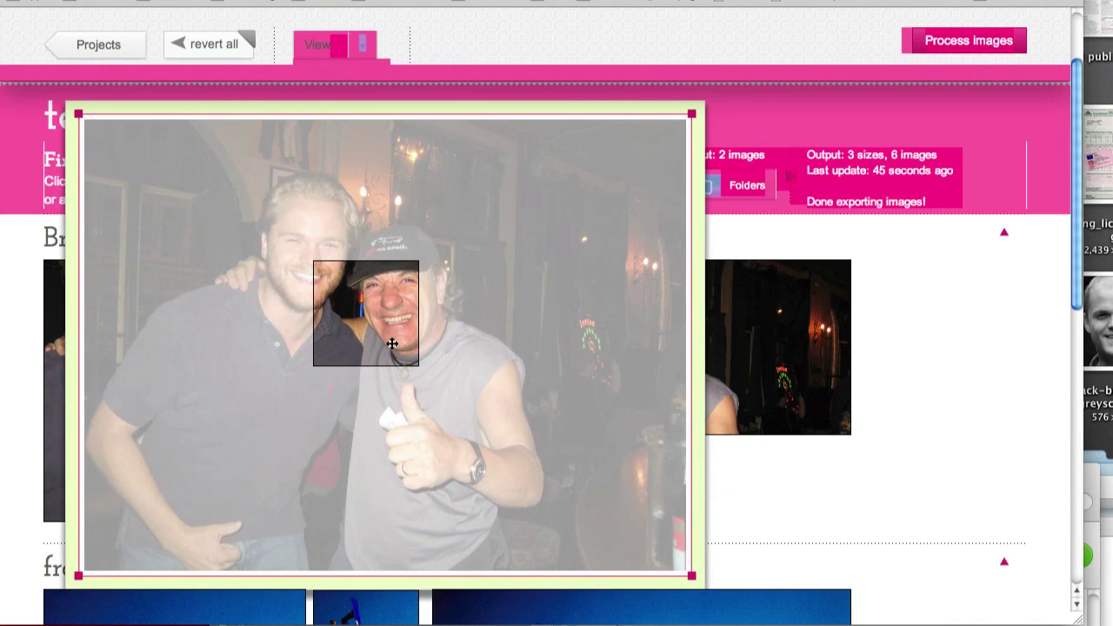
left_click_drag(392, 342, 363, 352)
left_click(701, 487)
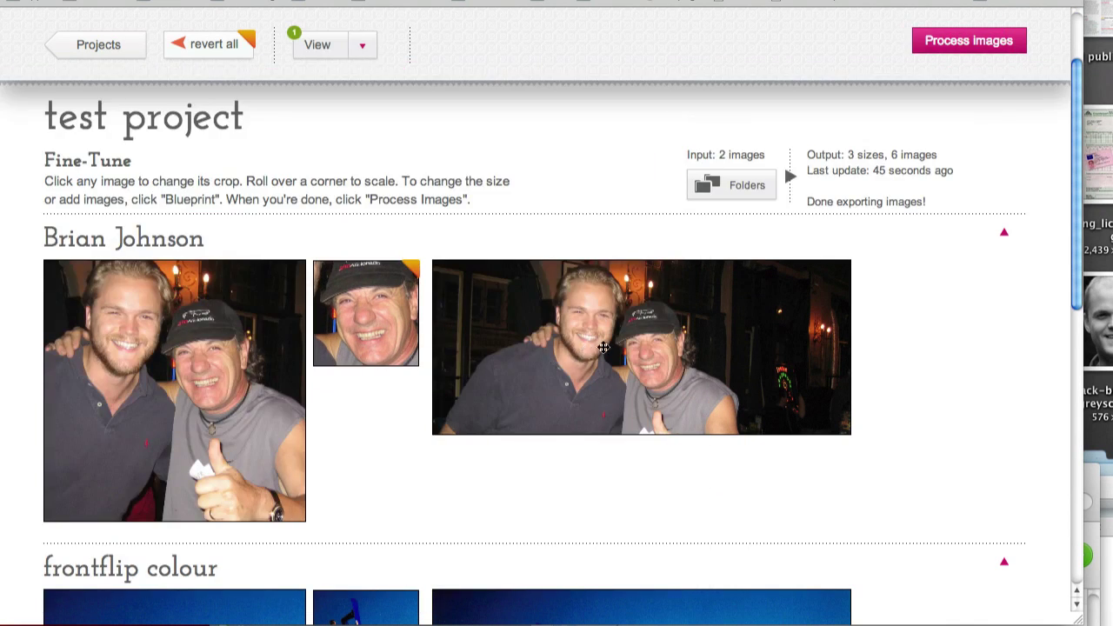
left_click(585, 390)
mouse_move(860, 214)
left_click_drag(740, 323, 741, 360)
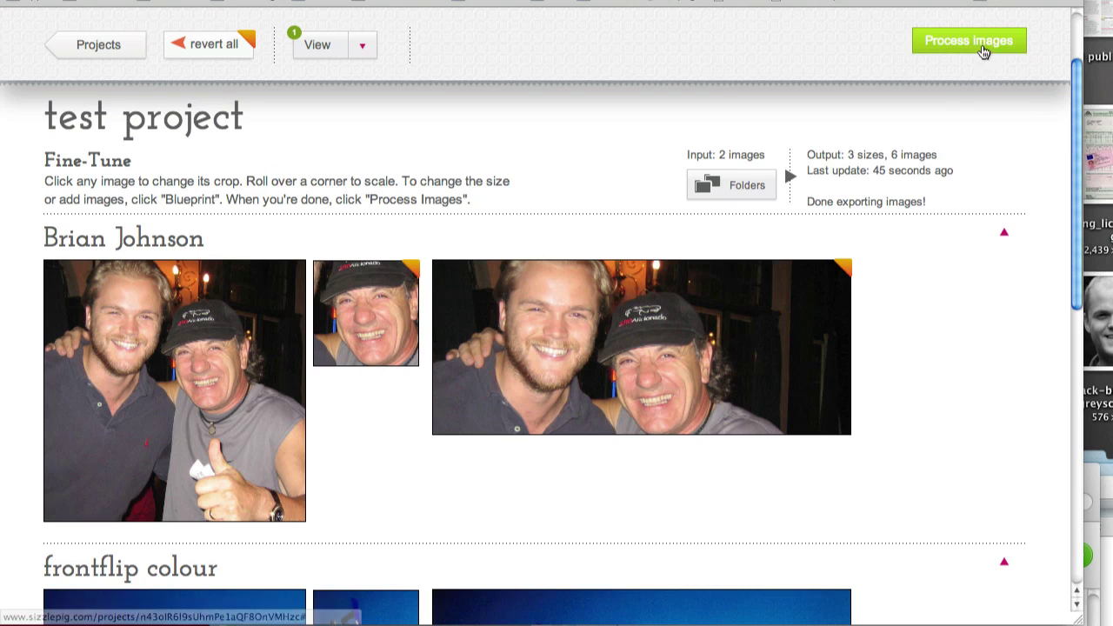
left_click(983, 52)
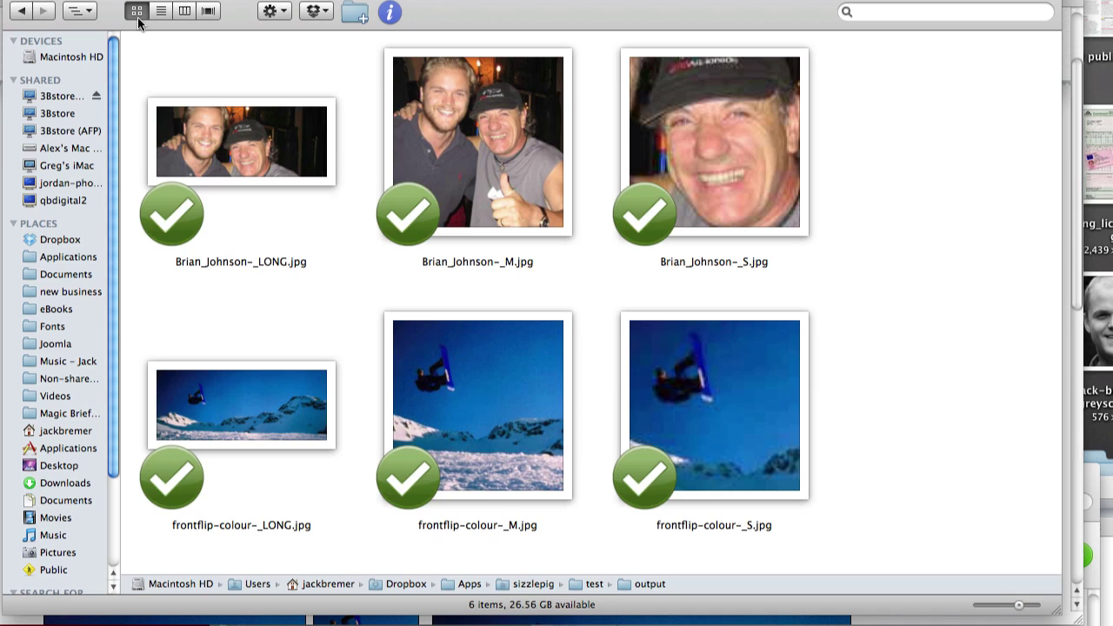
left_click(90, 12)
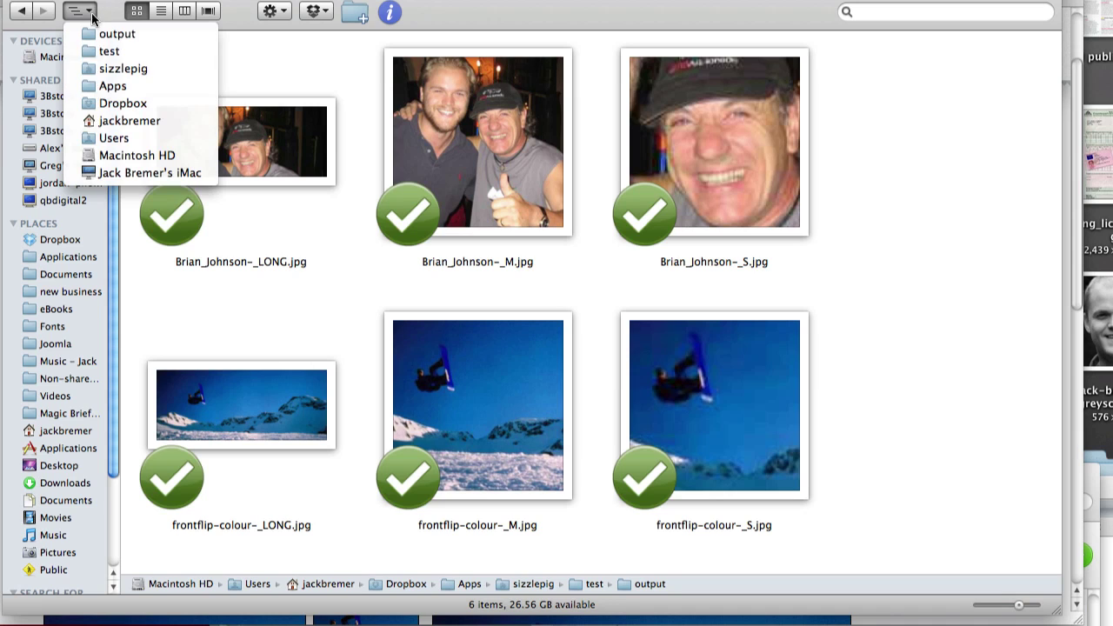
left_click(136, 53)
left_click(177, 65)
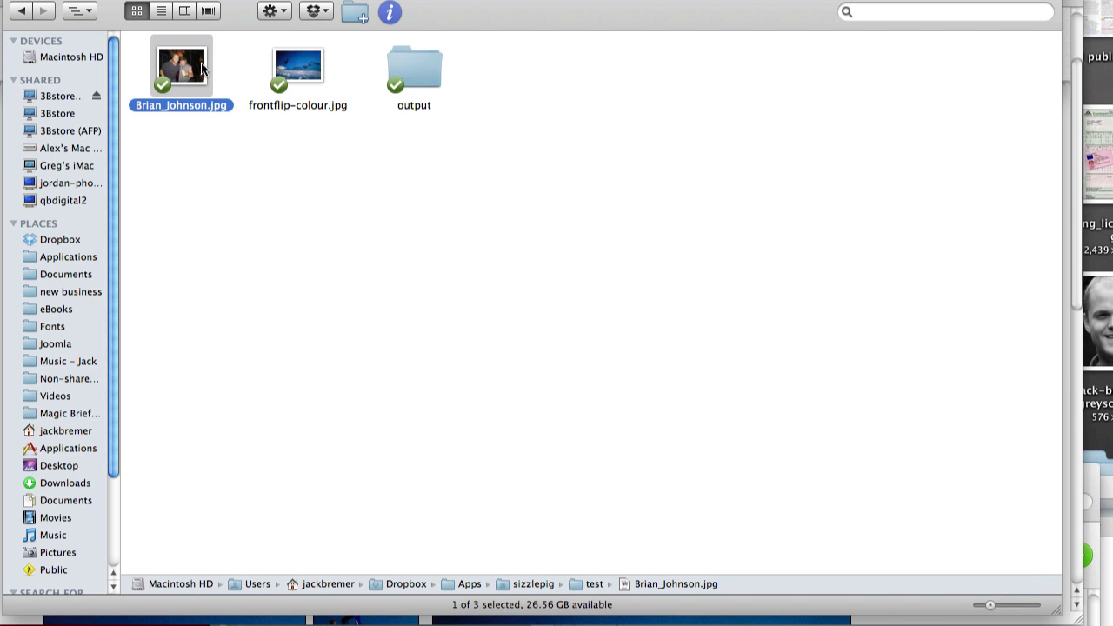
right_click(201, 69)
mouse_move(346, 87)
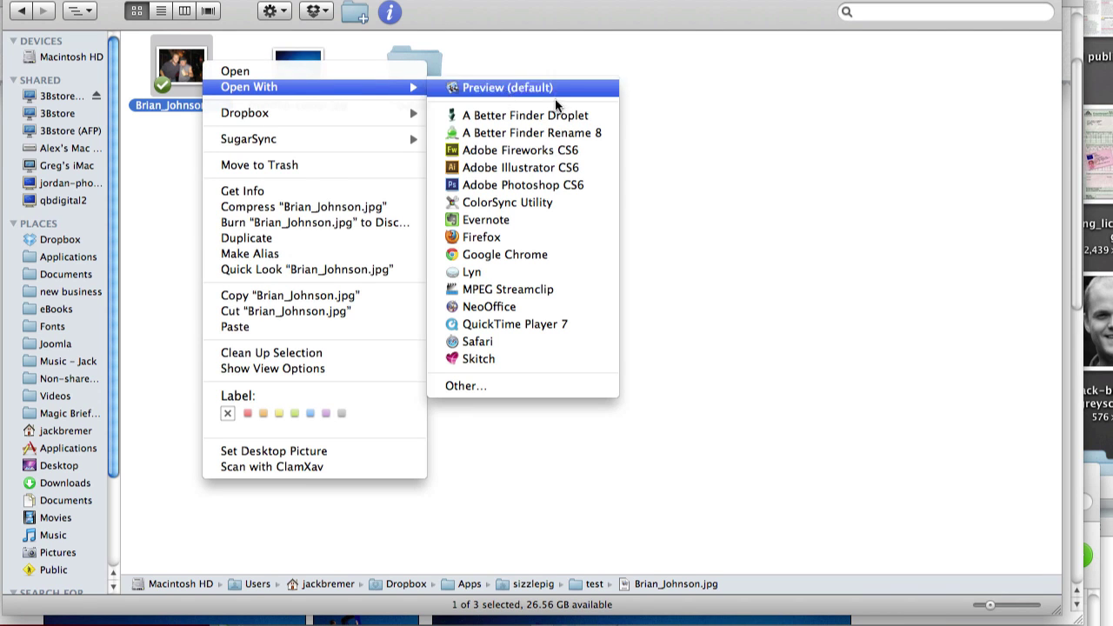
left_click(547, 186)
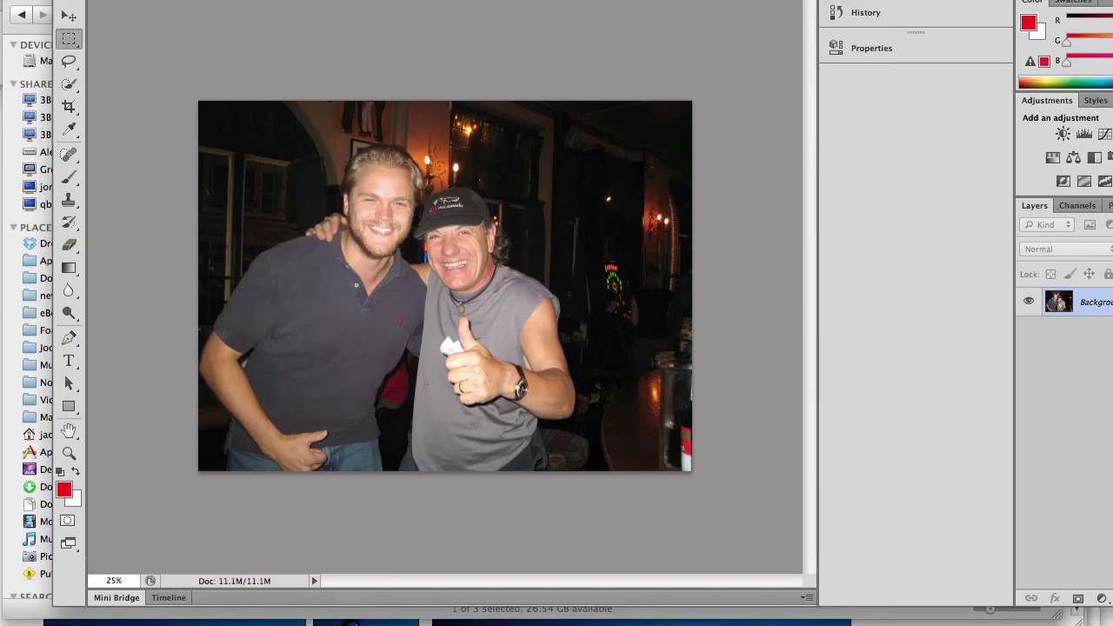
Apply a Hue/Saturation adjustment to the photo with Hue set to +104
left_click(223, 12)
mouse_move(298, 68)
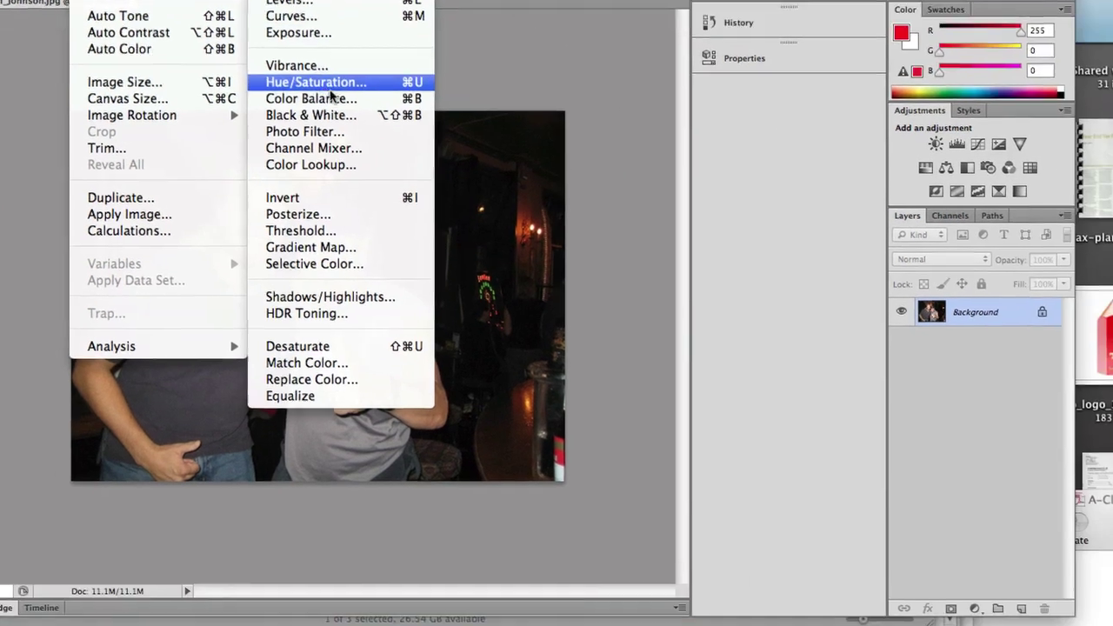
left_click(443, 165)
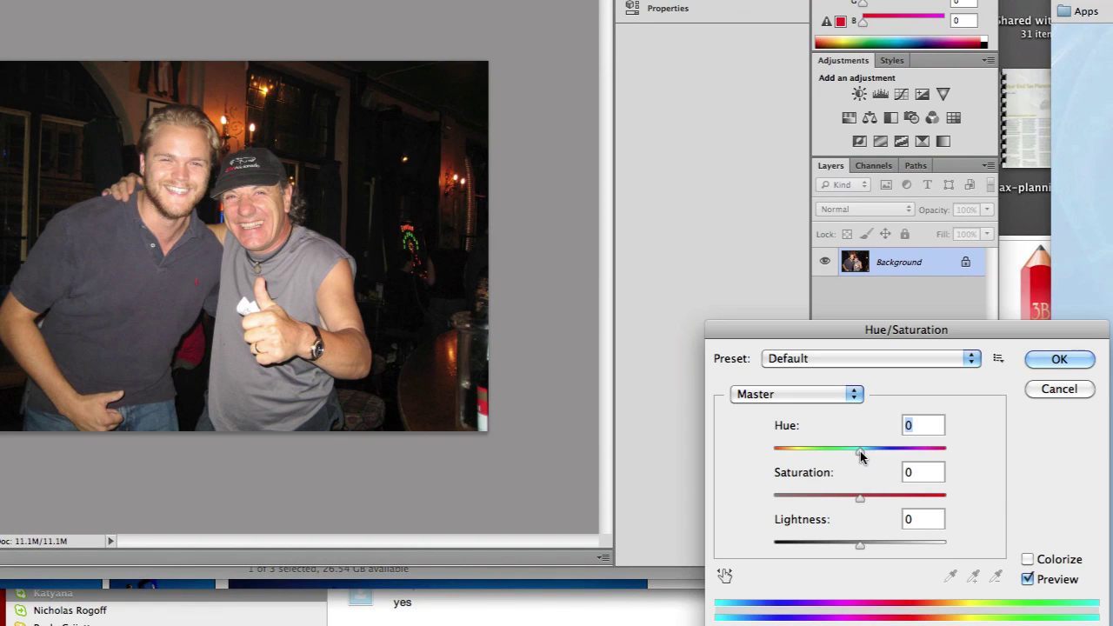
left_click_drag(861, 451, 920, 453)
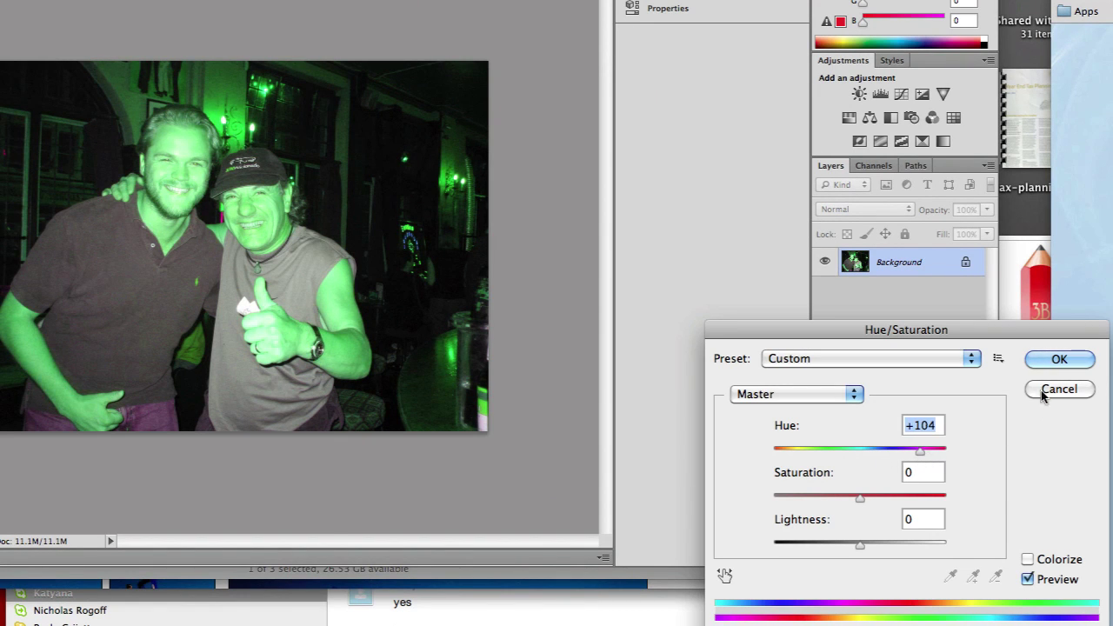
left_click(1057, 359)
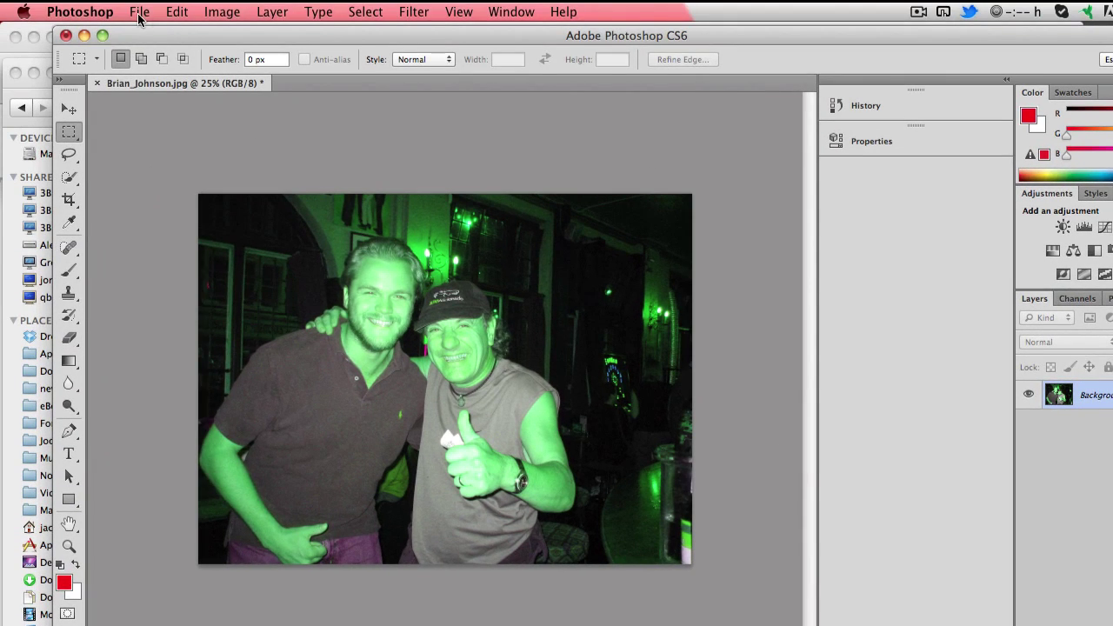
left_click(139, 12)
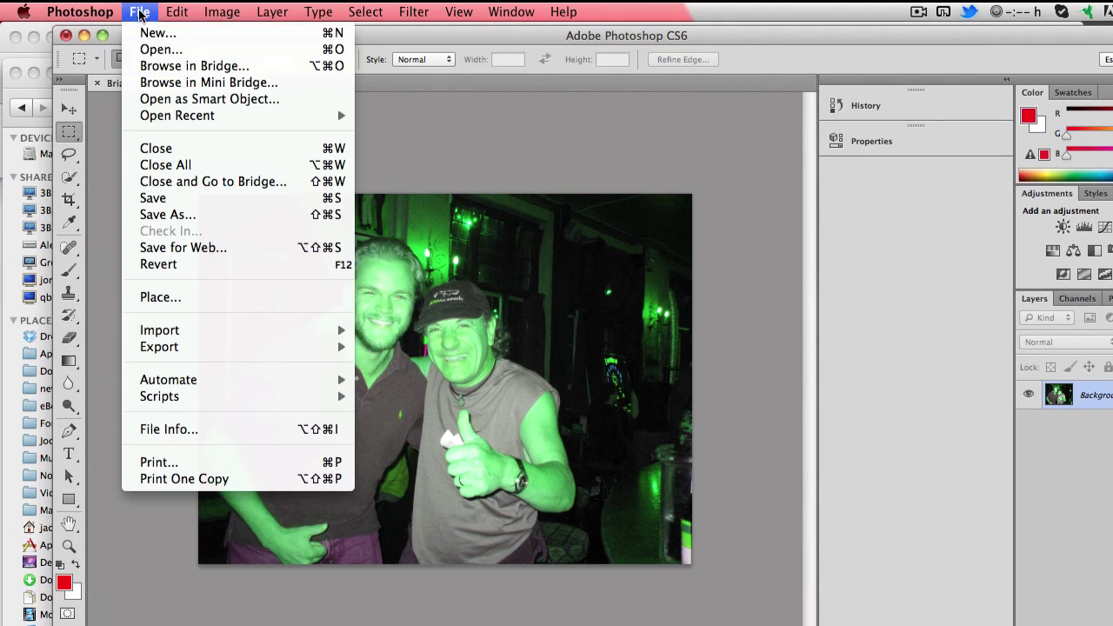
left_click(171, 199)
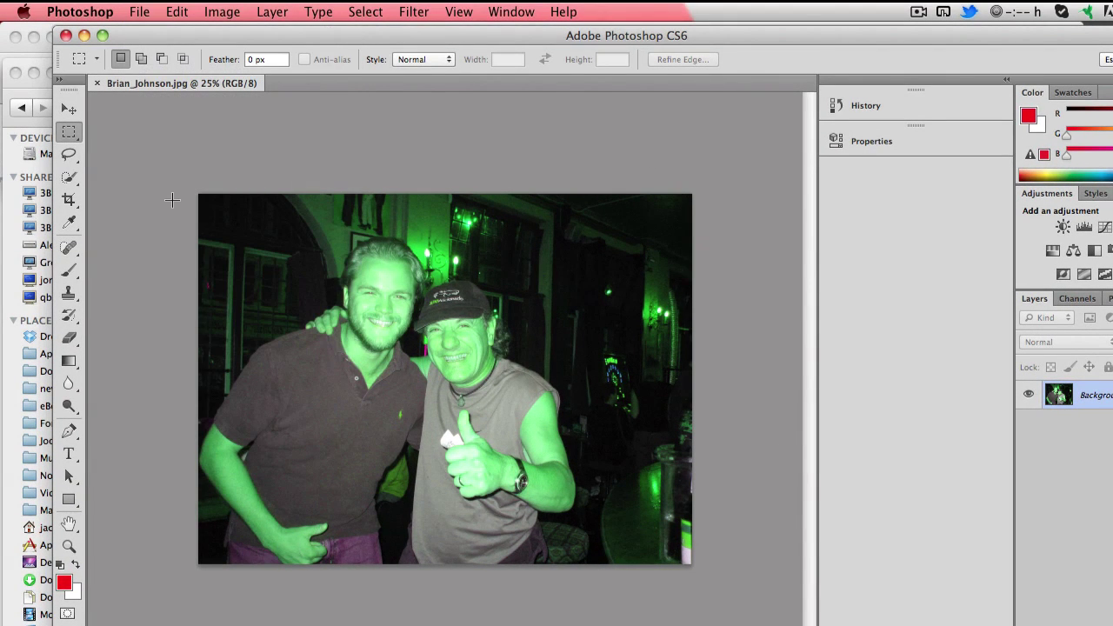
left_click(65, 35)
Switch to sizzlepig, return to the Projects page, refresh the Dropbox sync and reopen the test project
key("super+Tab")
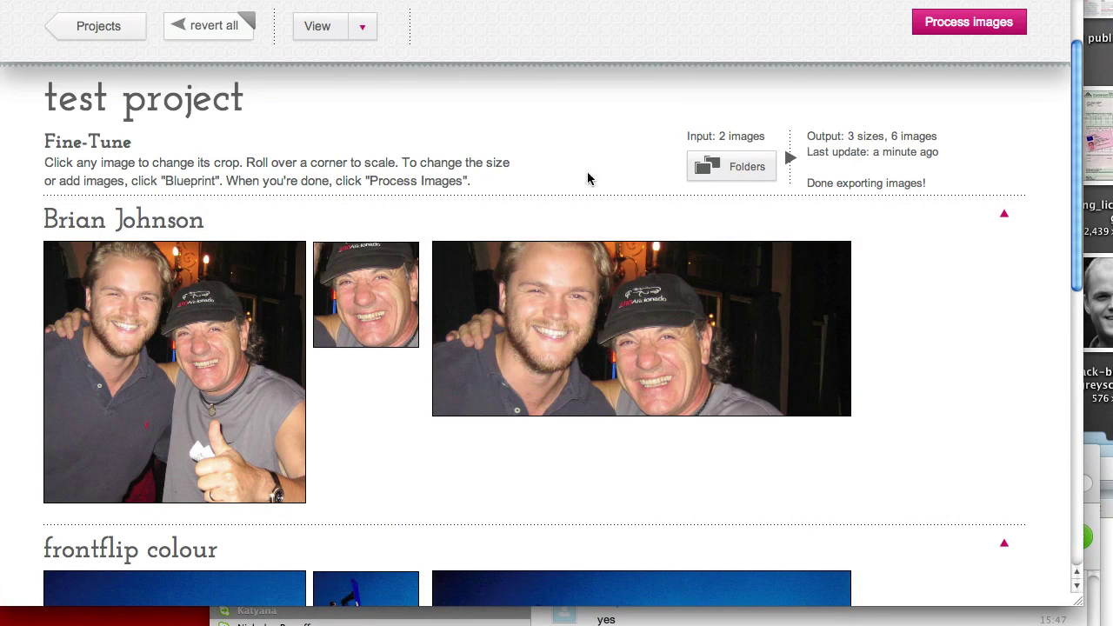
scroll(322, 139, "down", 1)
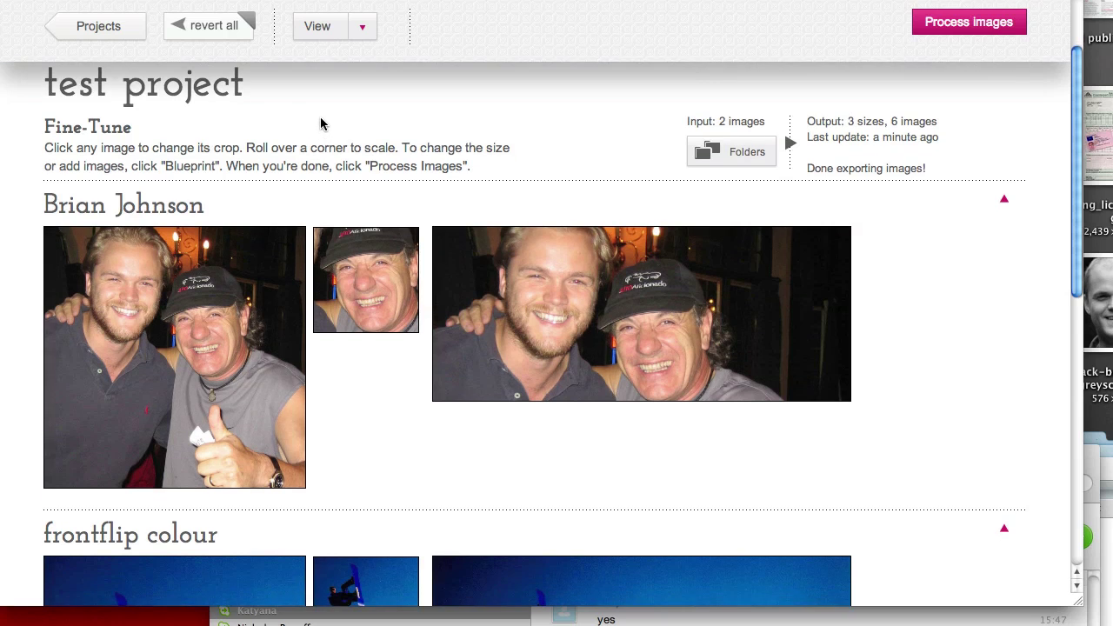
scroll(372, 116, "up", 5)
scroll(371, 116, "up", 2)
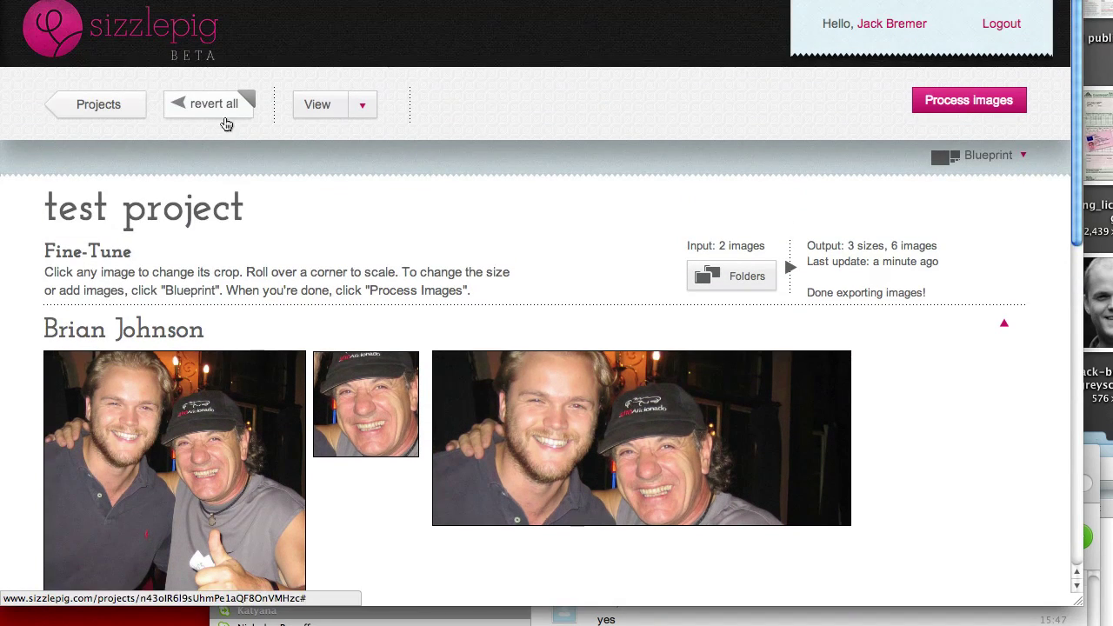
left_click(94, 113)
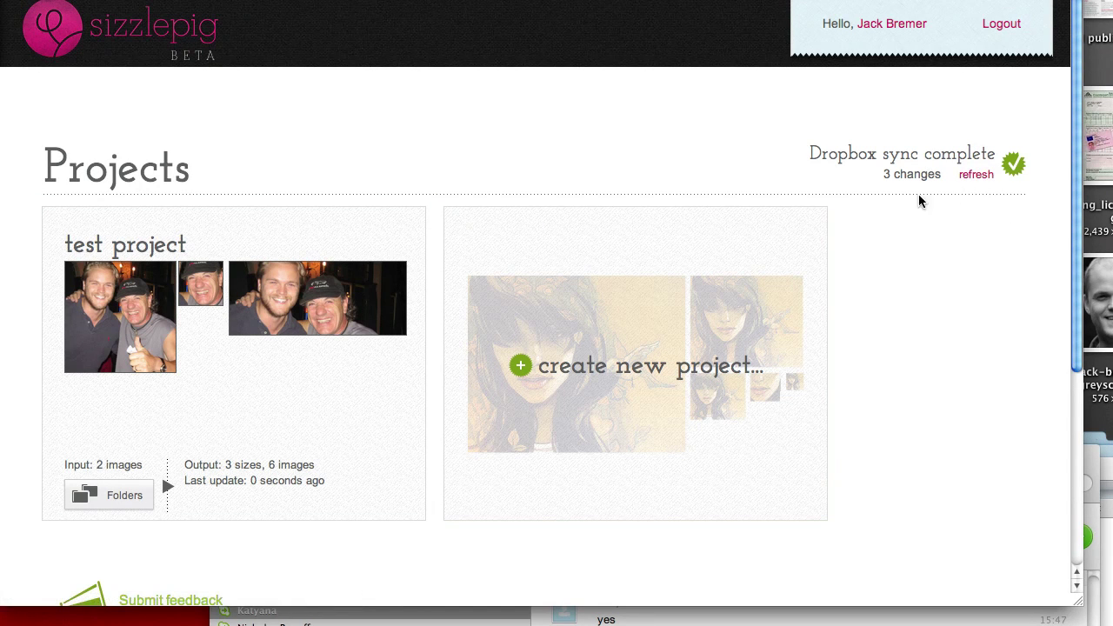
left_click(975, 176)
left_click(265, 343)
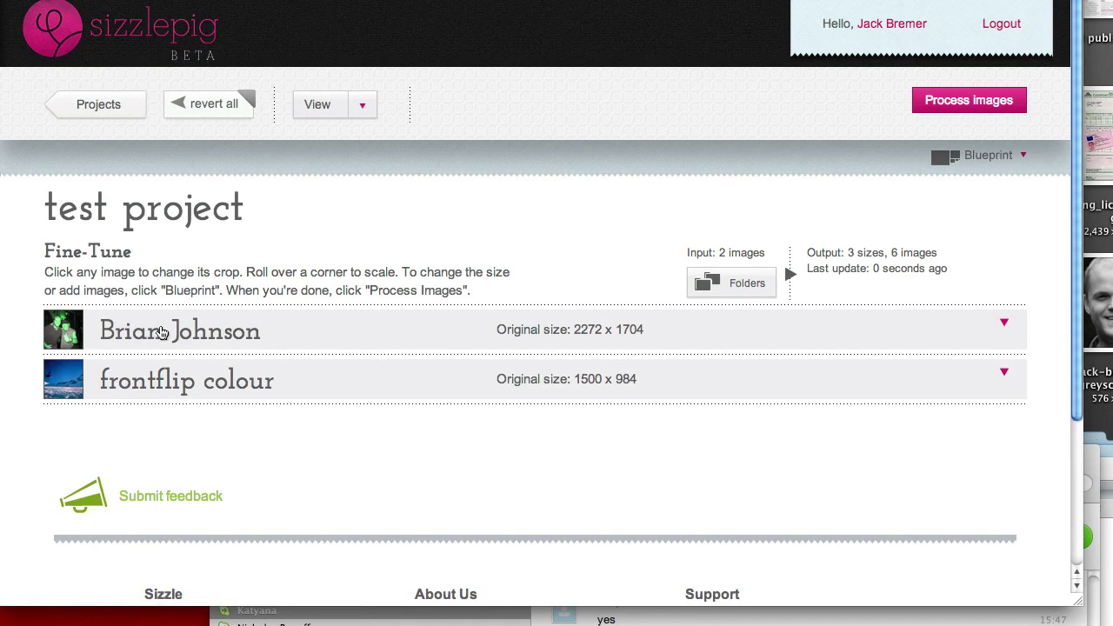
left_click(195, 333)
scroll(198, 339, "down", 5)
scroll(443, 336, "up", 2)
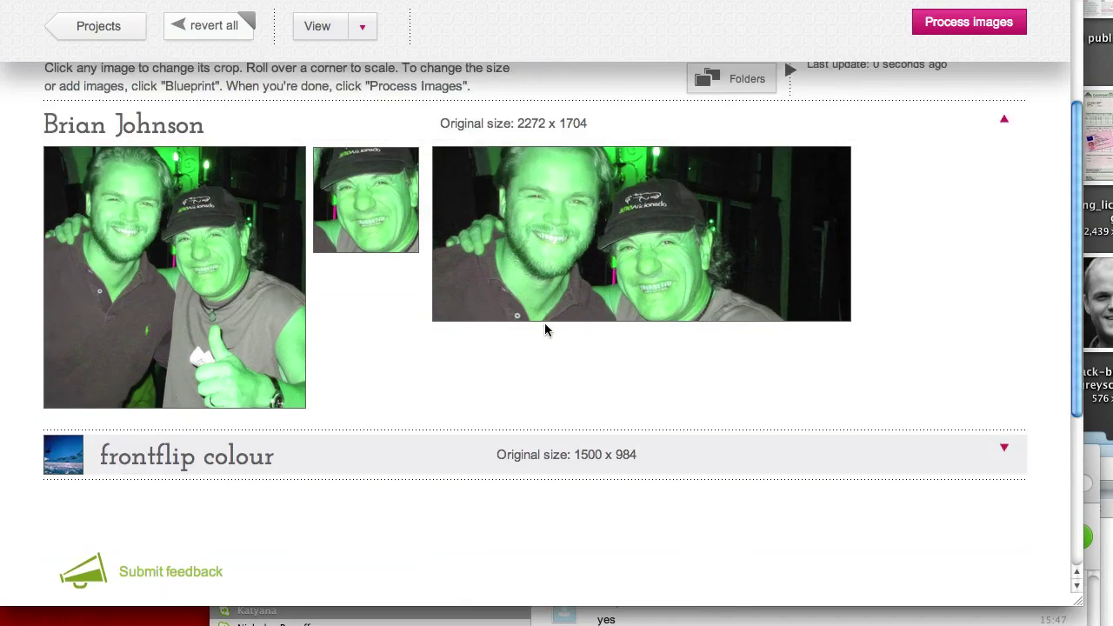
left_click(969, 27)
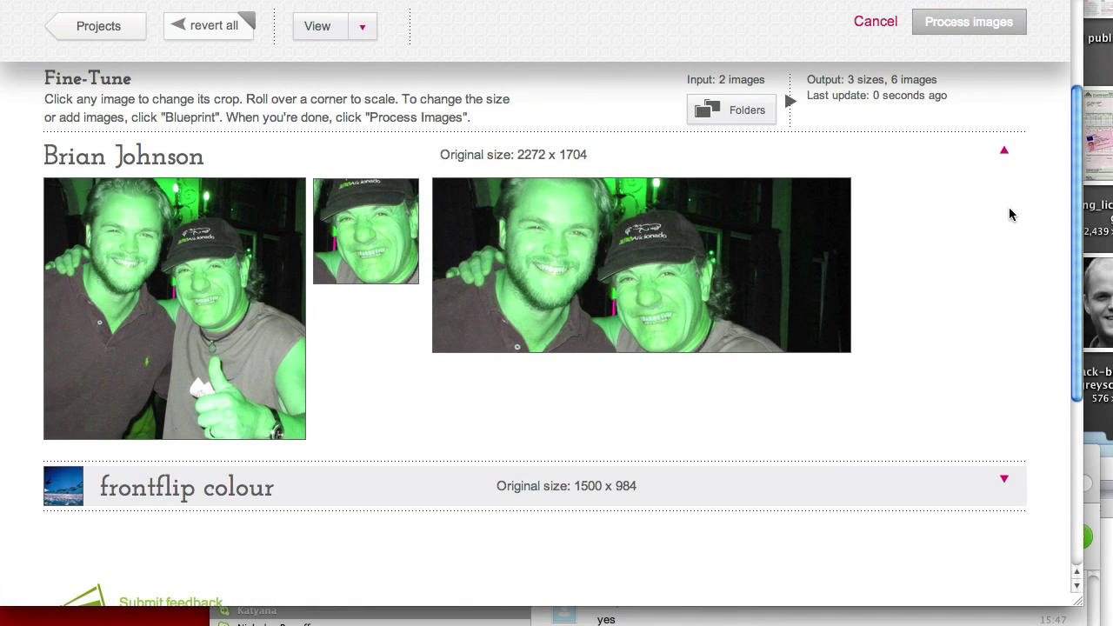
Switch to Finder, open the output folder to check the updated exports, and close the Finder window
key("super+Tab")
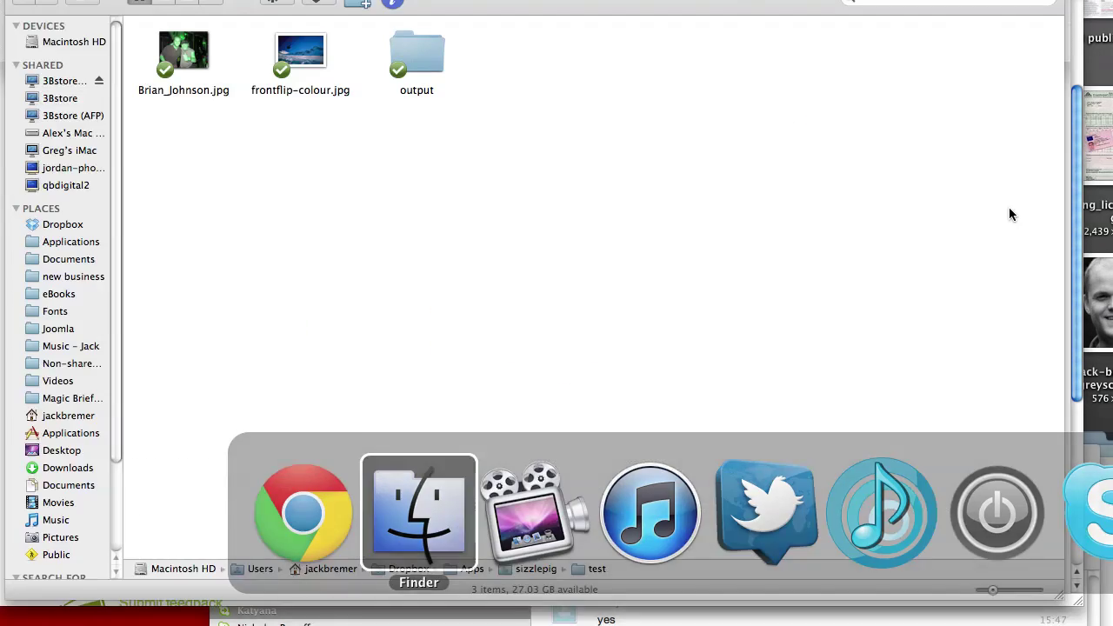
double_click(406, 64)
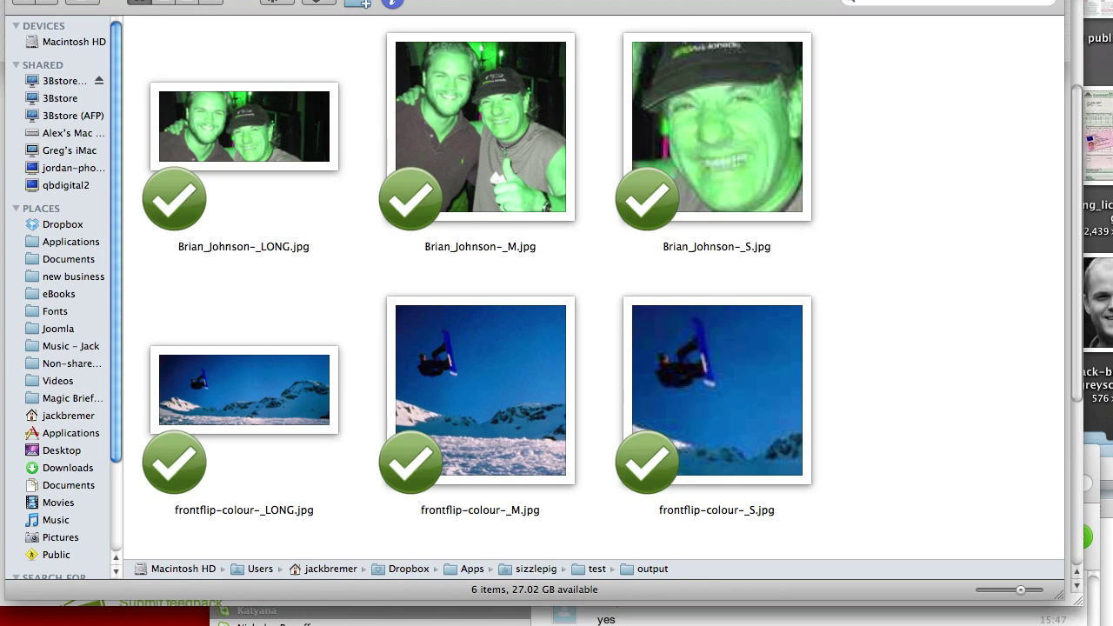
key("super+w")
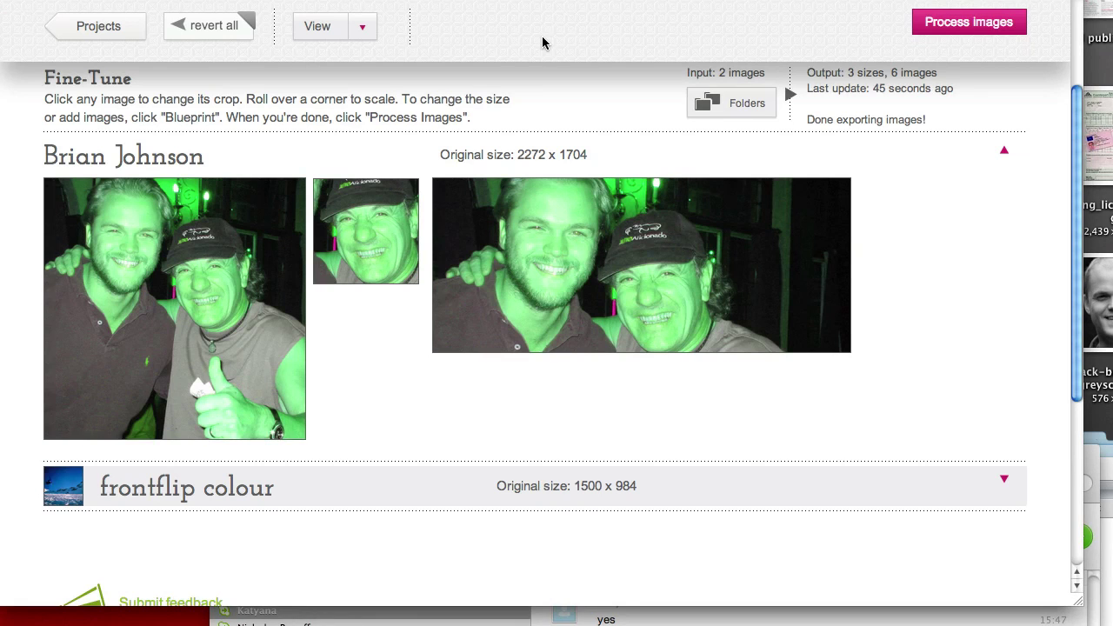